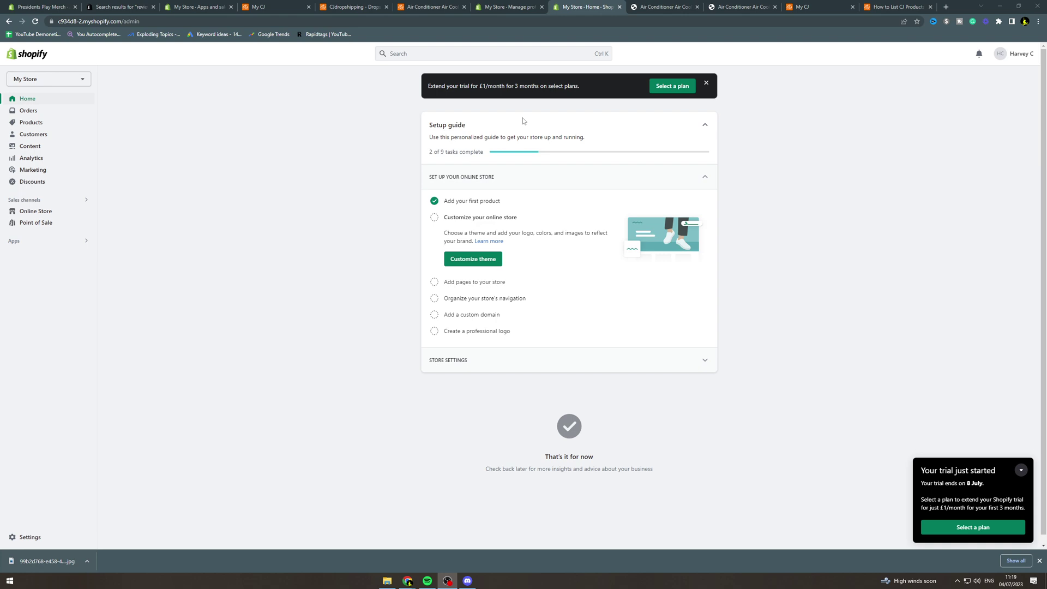
Open Shopify Settings > Notifications and look over the order notification emails.
left_click(40, 540)
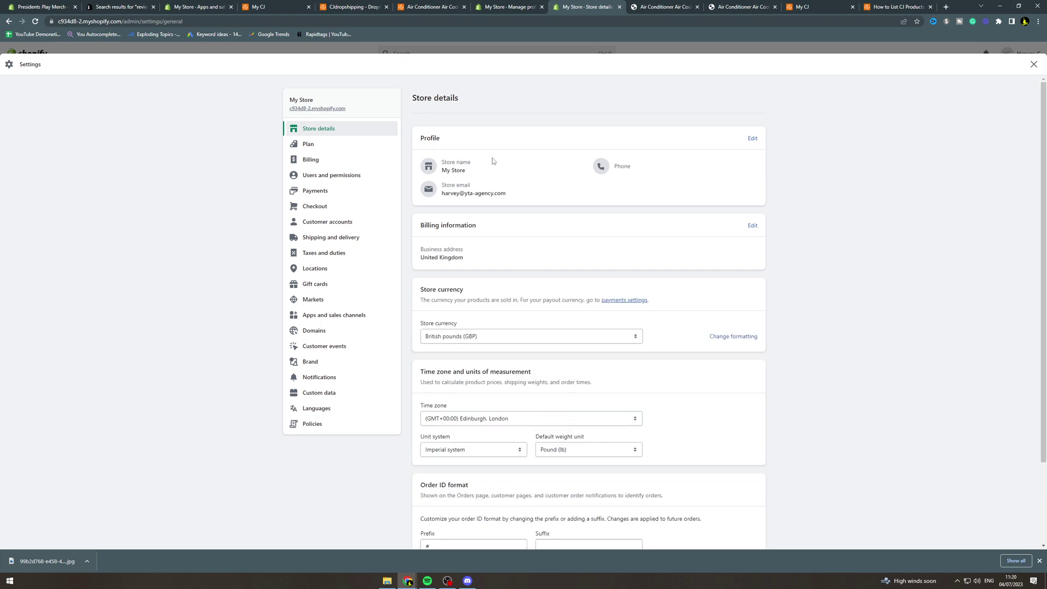
left_click(329, 380)
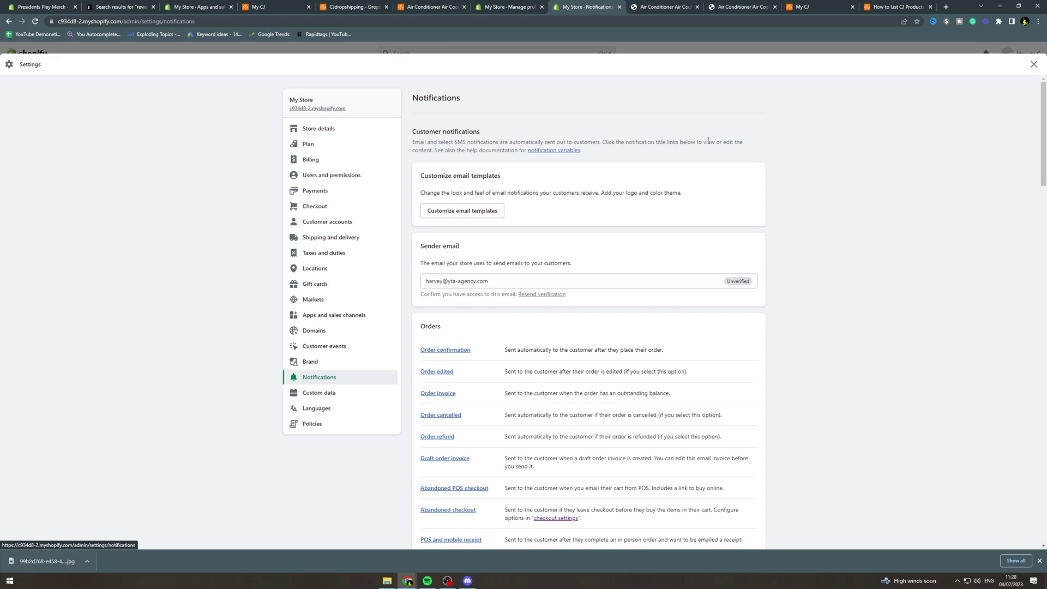
scroll(688, 139, "down", 4)
scroll(515, 117, "down", 1)
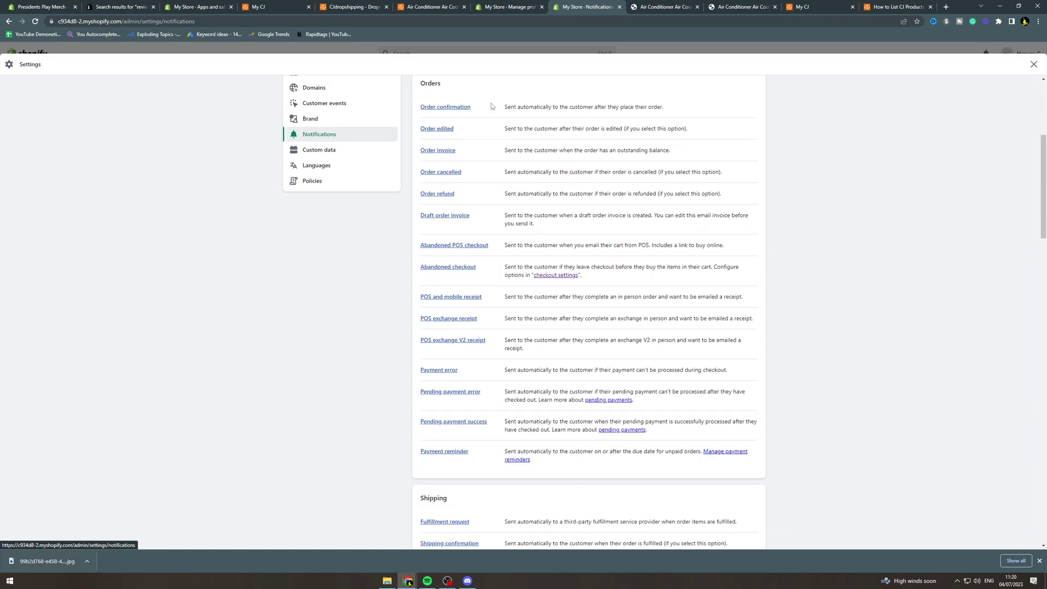
scroll(491, 107, "up", 1)
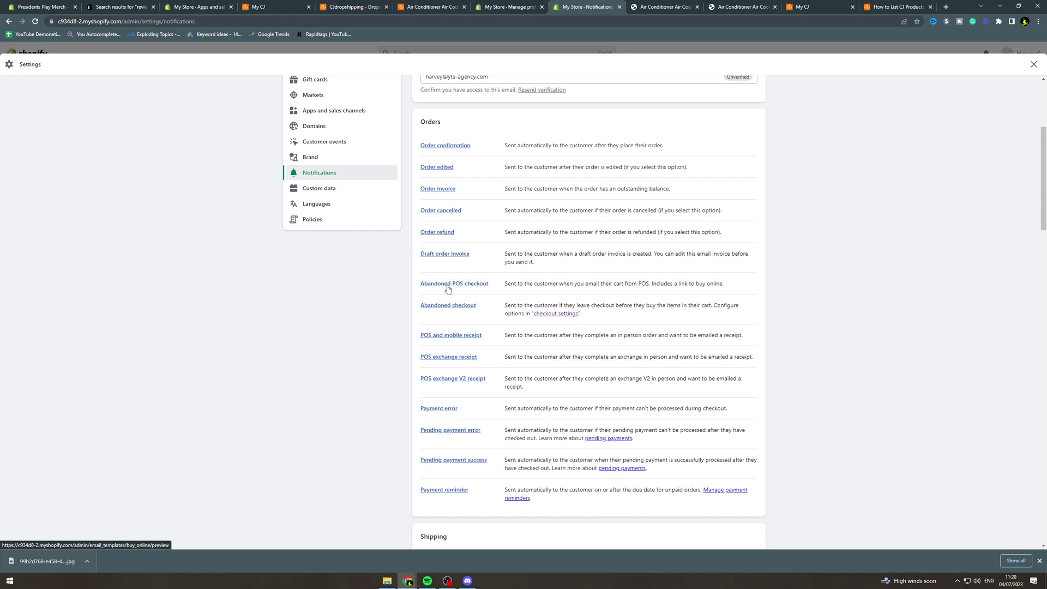
left_click_drag(514, 284, 645, 285)
left_click(608, 285)
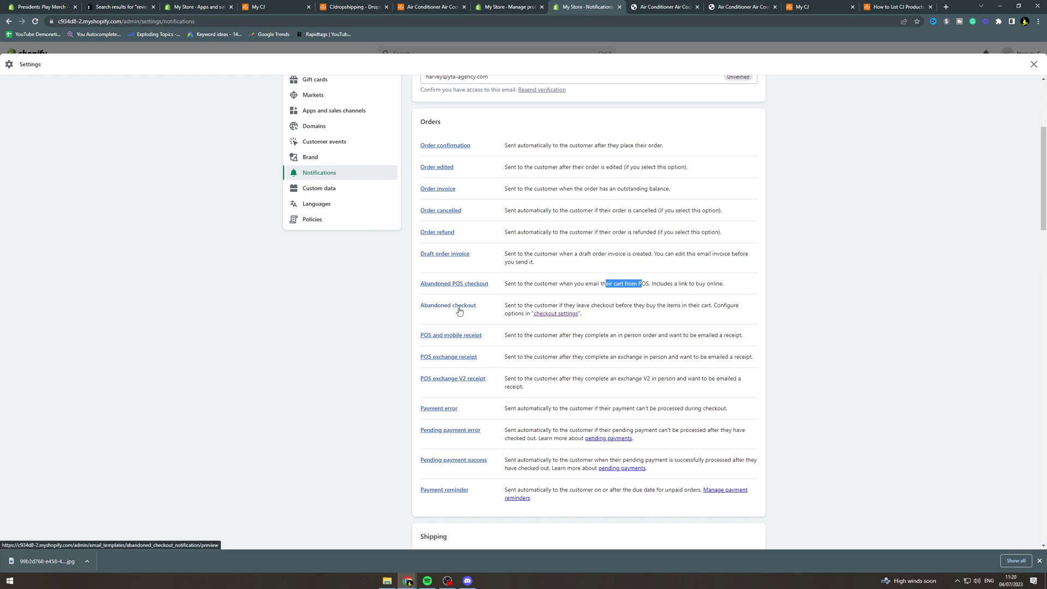
Open the checkout settings link in a new tab, view it, and return to Notifications.
right_click(550, 315)
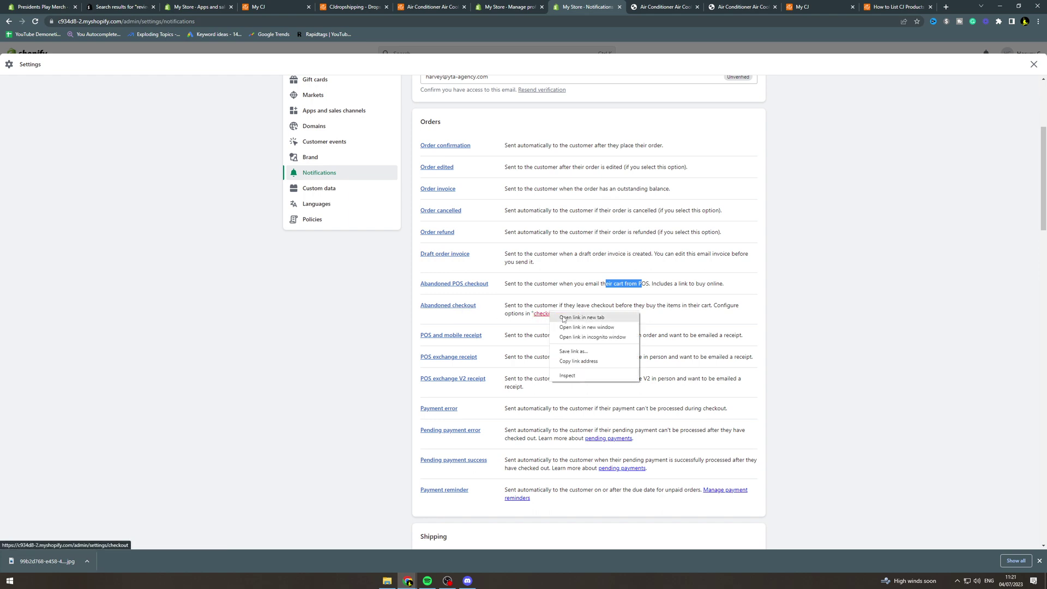
left_click(568, 320)
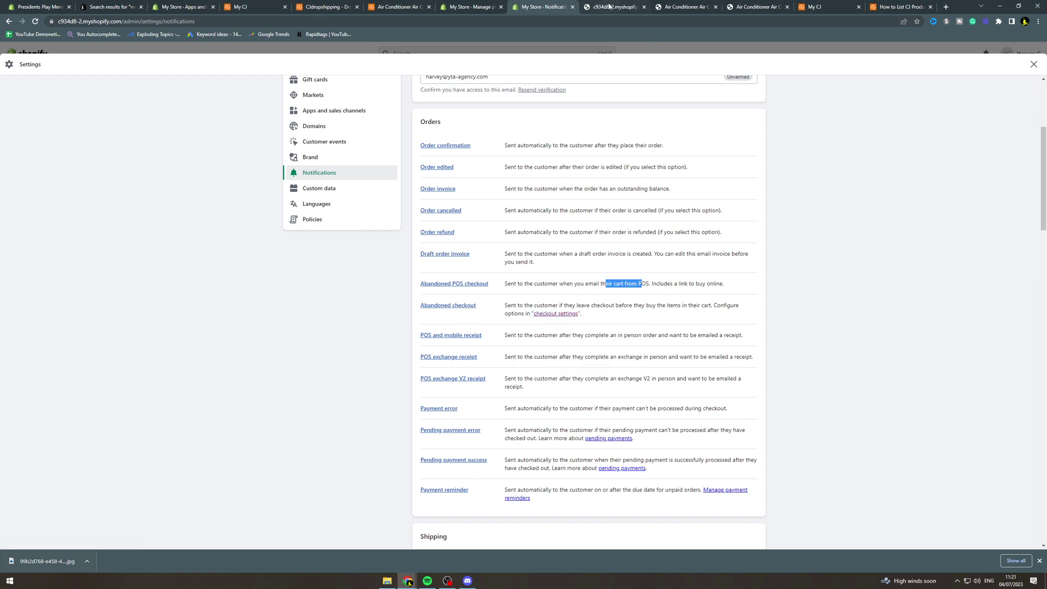
mouse_move(609, 7)
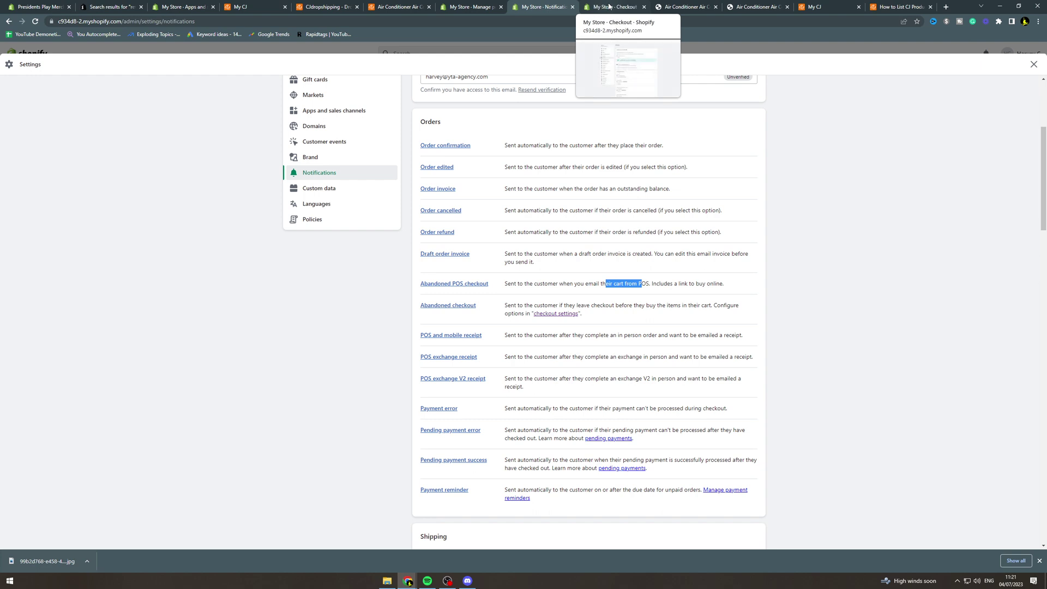
left_click(609, 7)
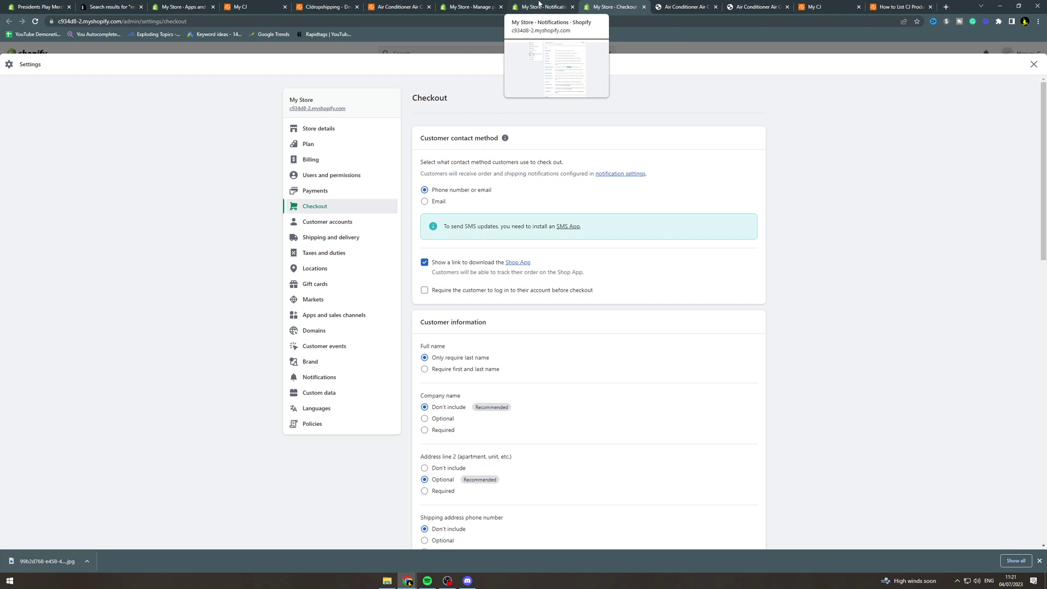
left_click(539, 4)
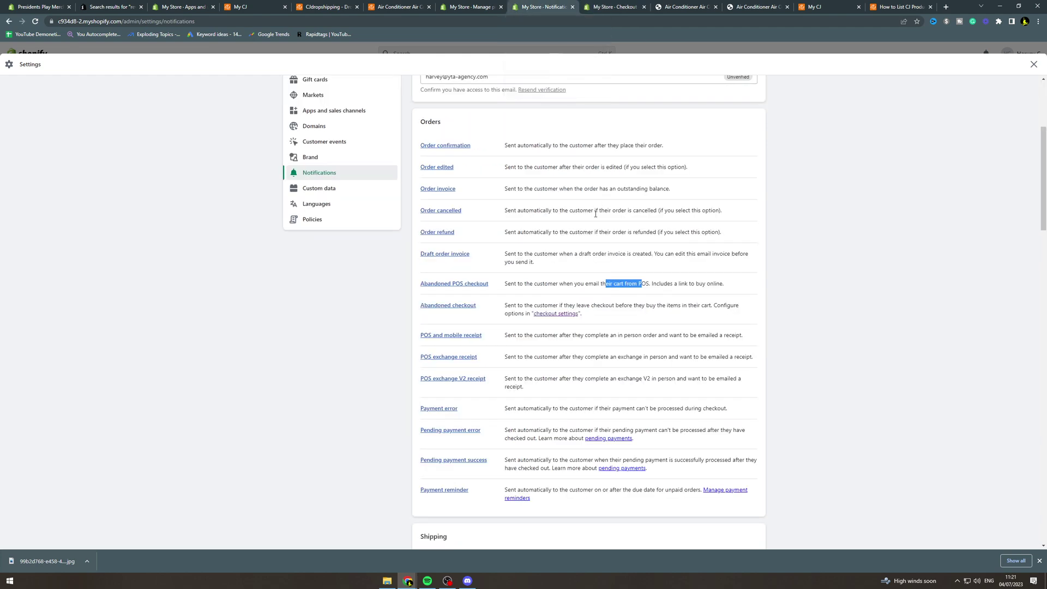
Open the Abandoned checkout notification and switch to editing its code.
left_click(452, 312)
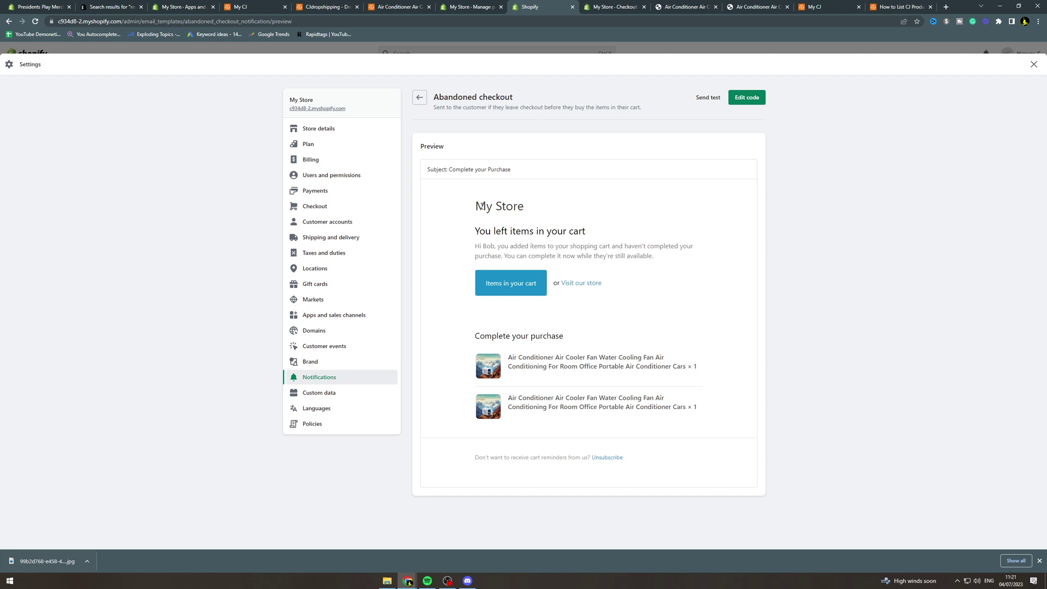
left_click(750, 102)
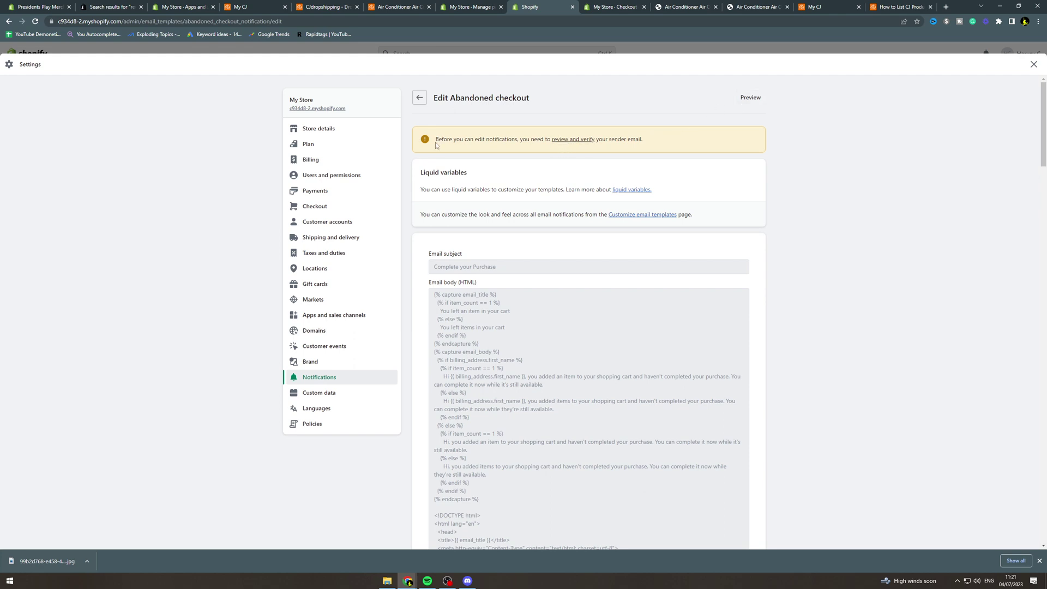
left_click_drag(436, 140, 535, 141)
left_click_drag(538, 141, 543, 141)
left_click(627, 143)
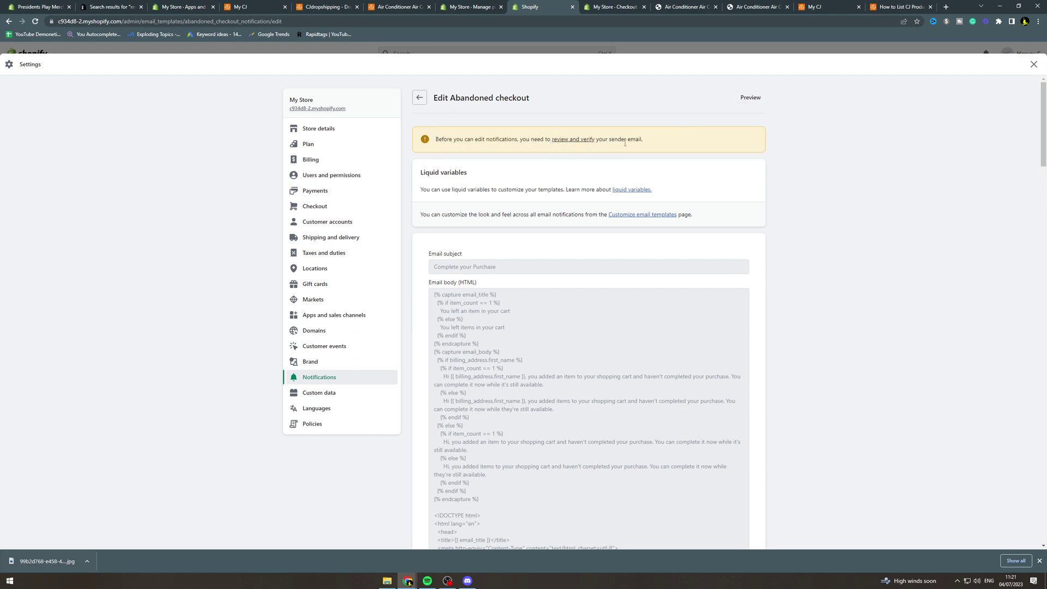
Open the sender verification and email template customisation links in new tabs, then scroll the HTML.
right_click(579, 141)
left_click(592, 147)
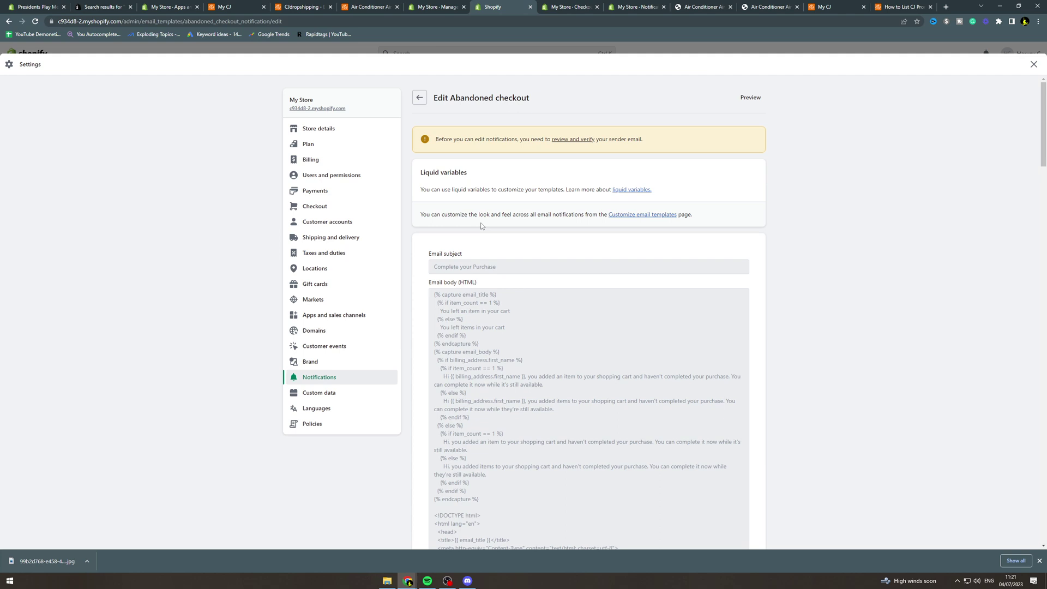
right_click(633, 217)
left_click(650, 224)
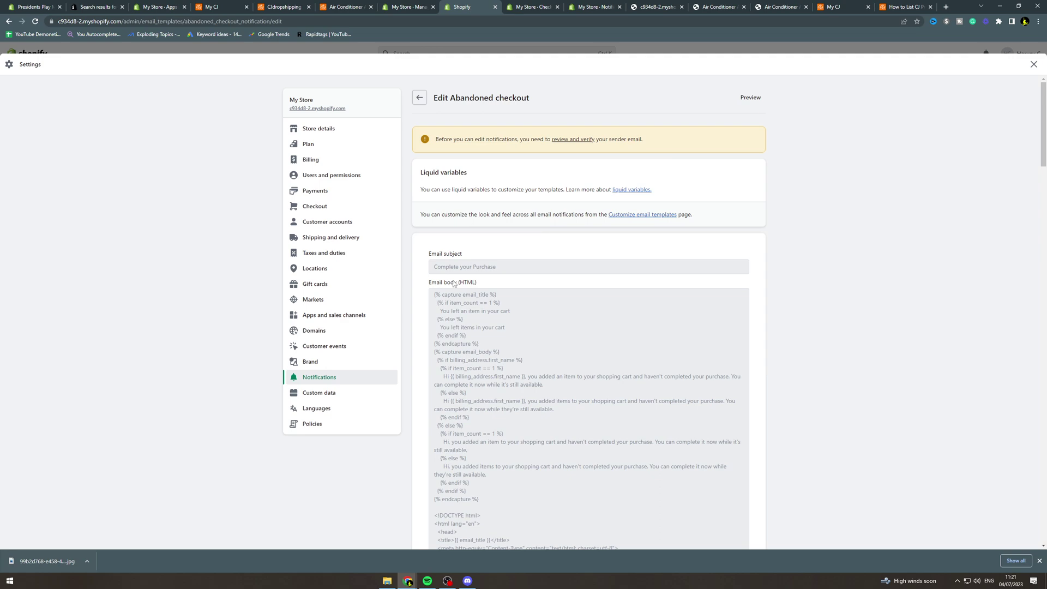
scroll(496, 282, "down", 15)
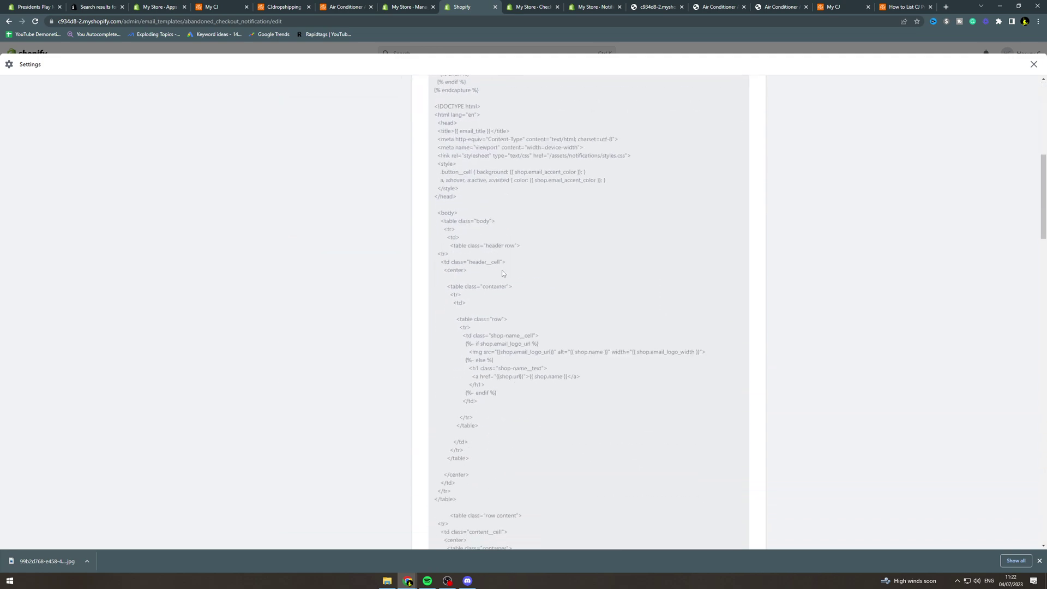
scroll(512, 307, "down", 20)
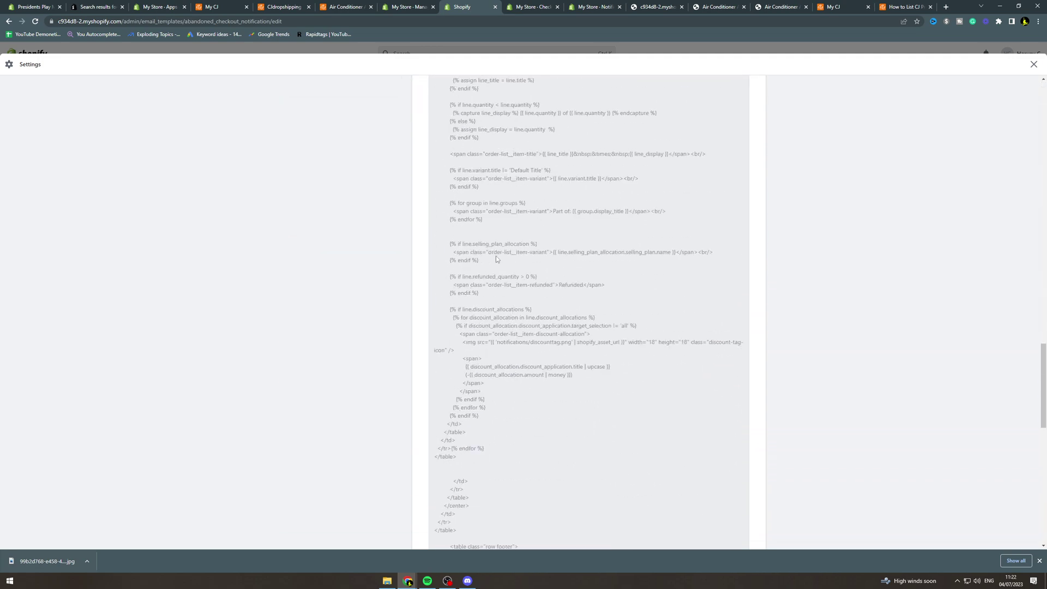
scroll(508, 296, "down", 5)
scroll(578, 332, "up", 20)
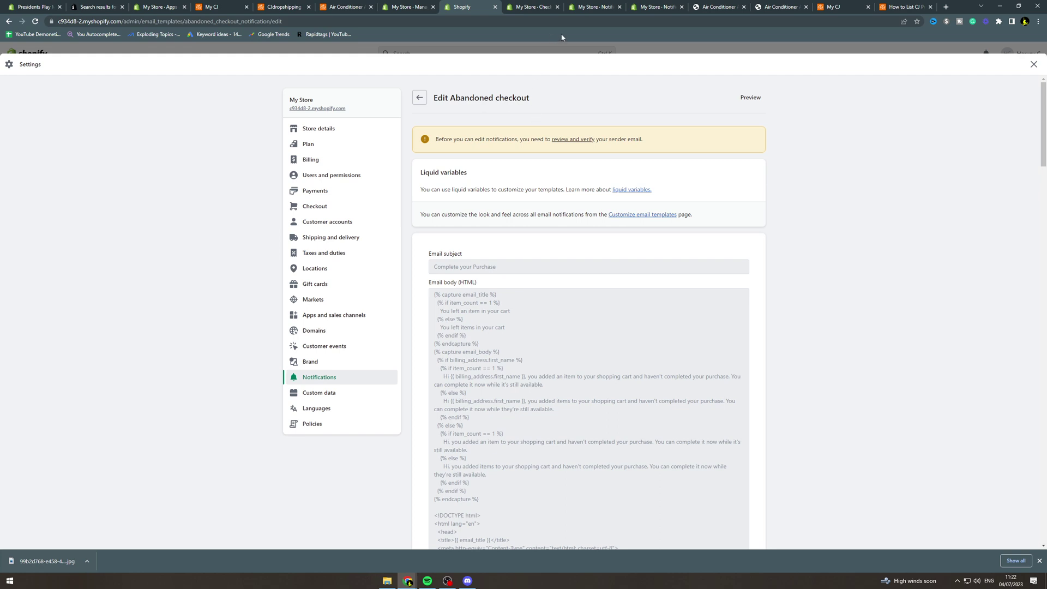
Browse TargetBay's abandoned cart templates, including the free templates page and the stationary template.
left_click(549, 7)
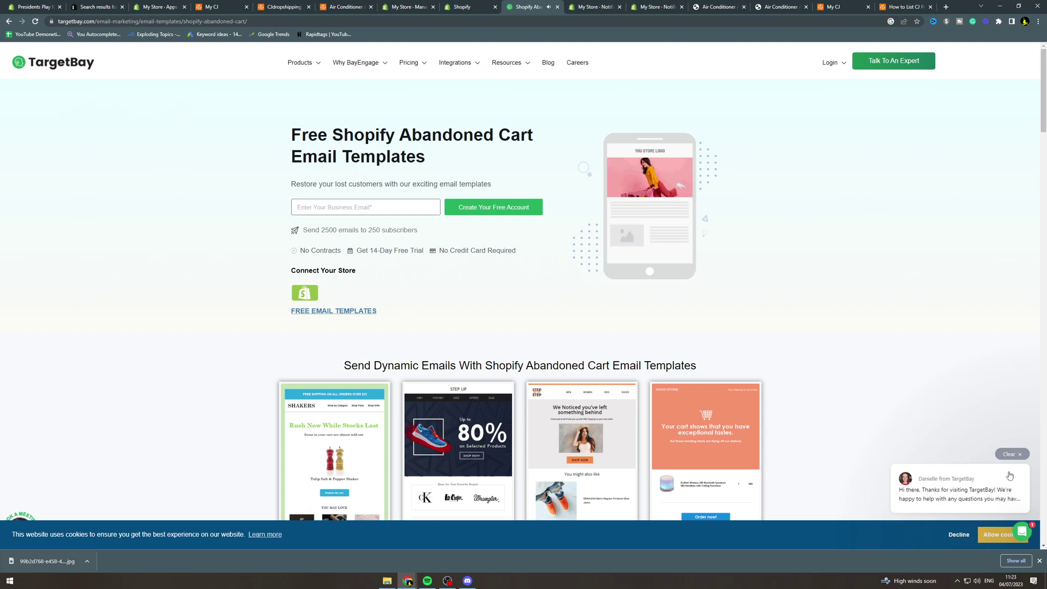
scroll(413, 301, "down", 3)
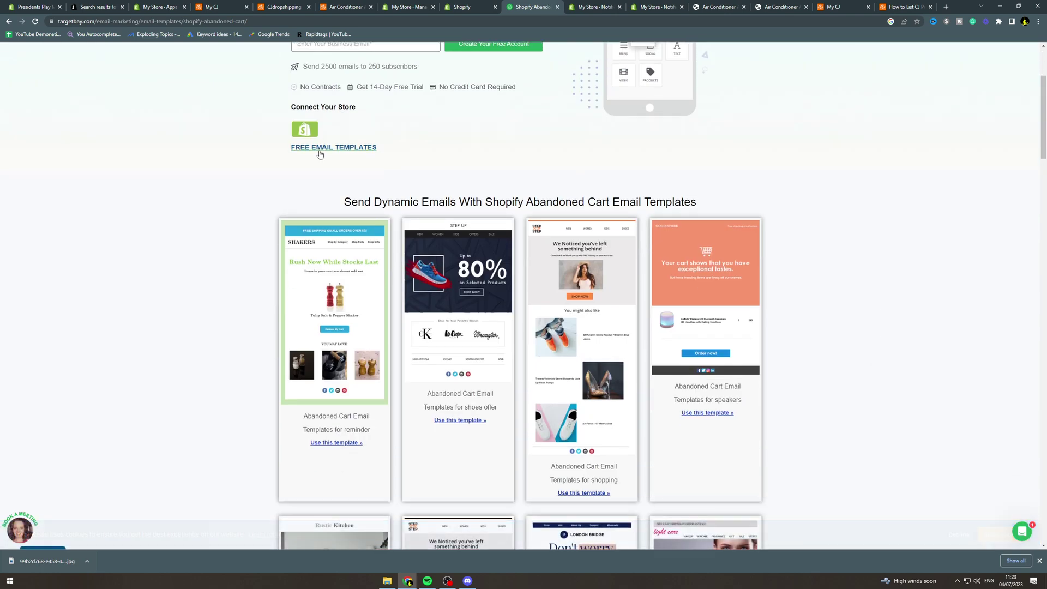
left_click(322, 148)
scroll(320, 156, "down", 3)
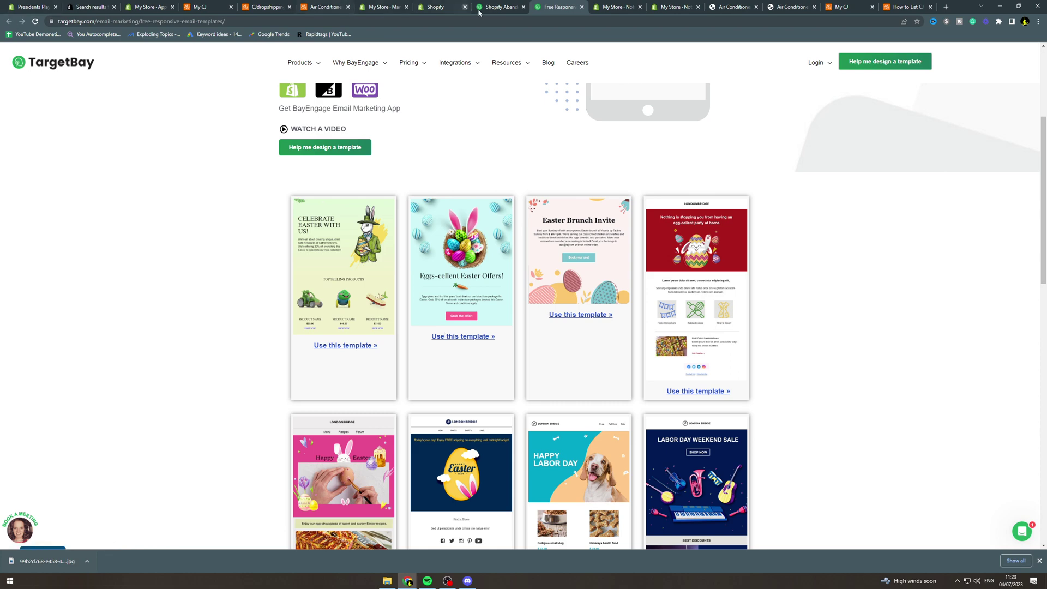
left_click(498, 7)
scroll(372, 299, "down", 2)
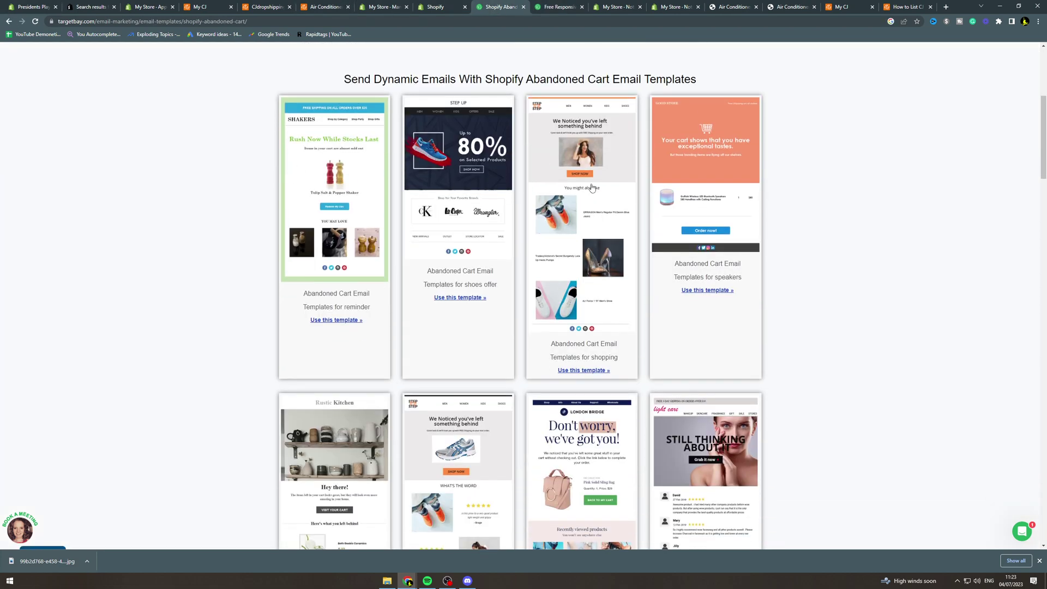
scroll(731, 191, "down", 1)
scroll(332, 214, "down", 3)
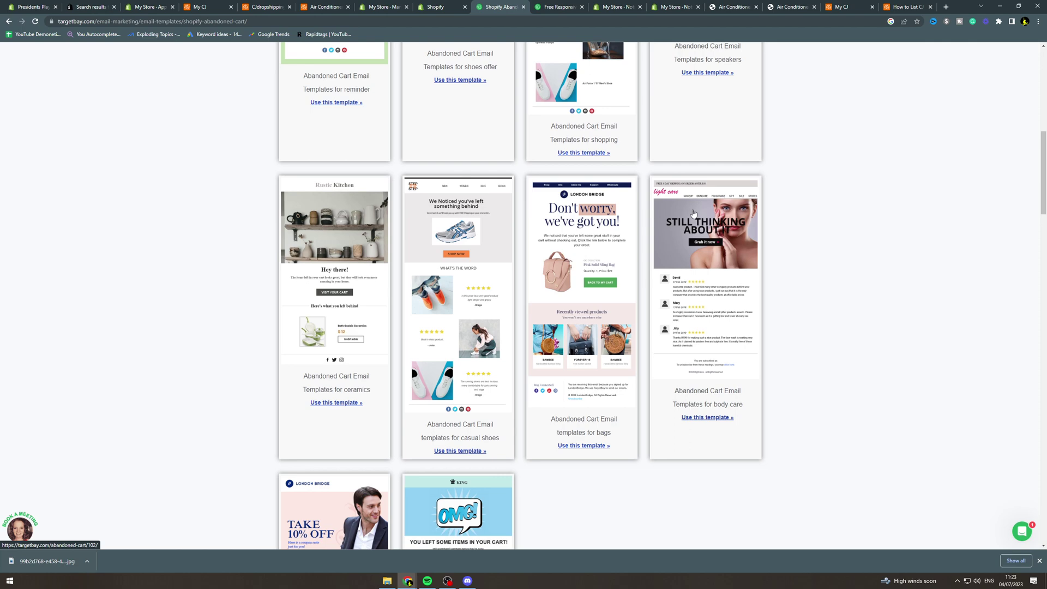
scroll(382, 273, "down", 2)
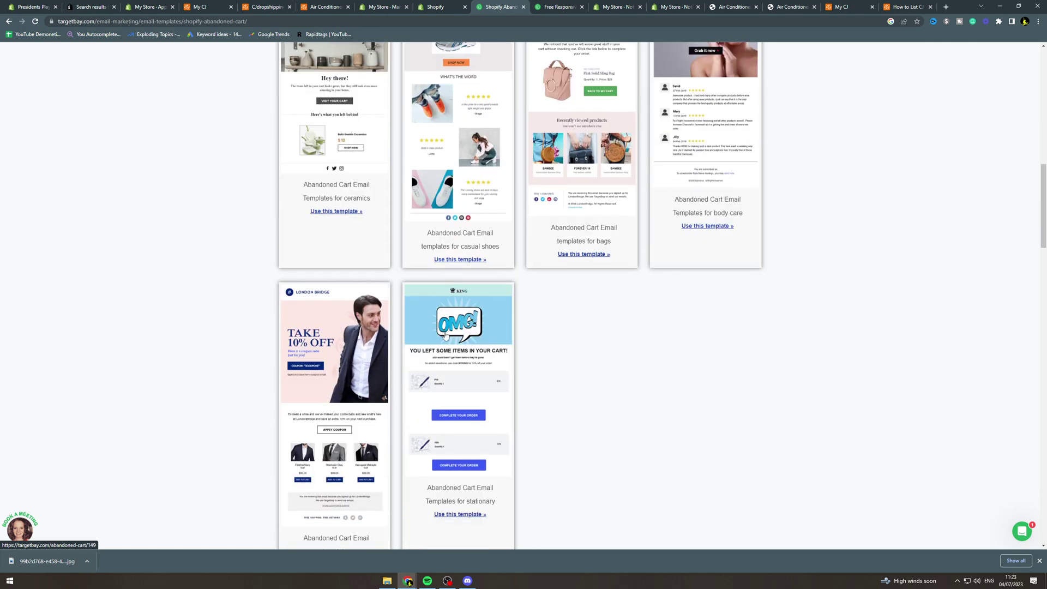
scroll(457, 336, "down", 2)
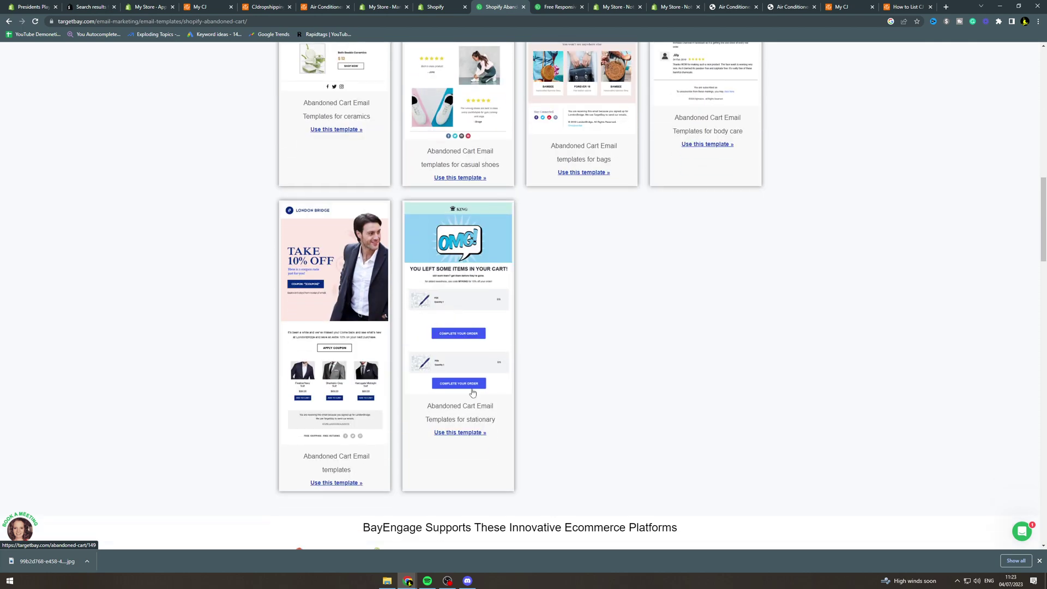
left_click(469, 435)
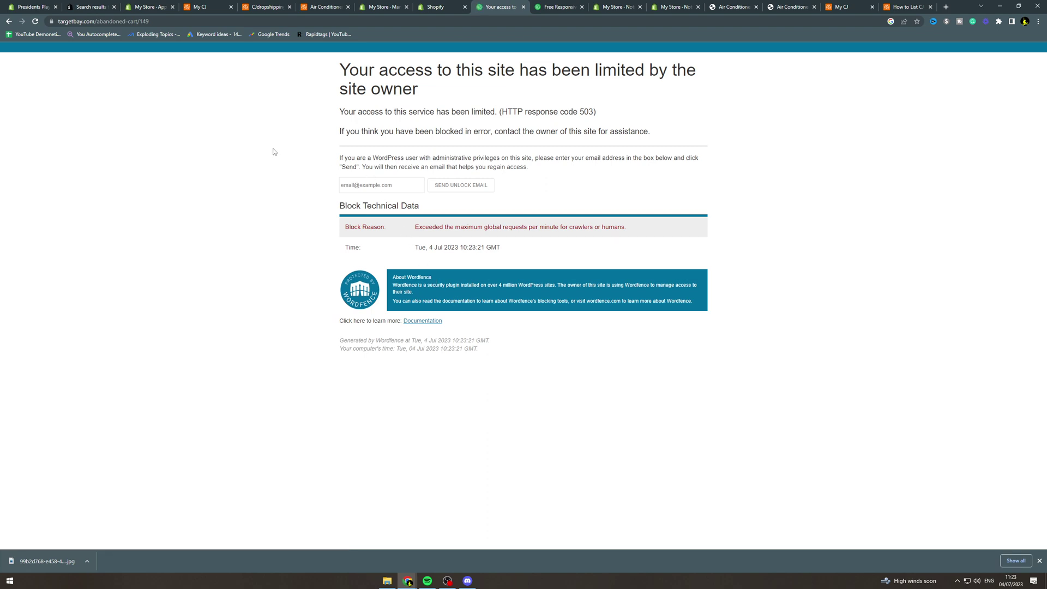
key("alt+Left")
Scroll back through the template gallery and return to Shopify's Edit Abandoned checkout tab.
scroll(449, 371, "up", 5)
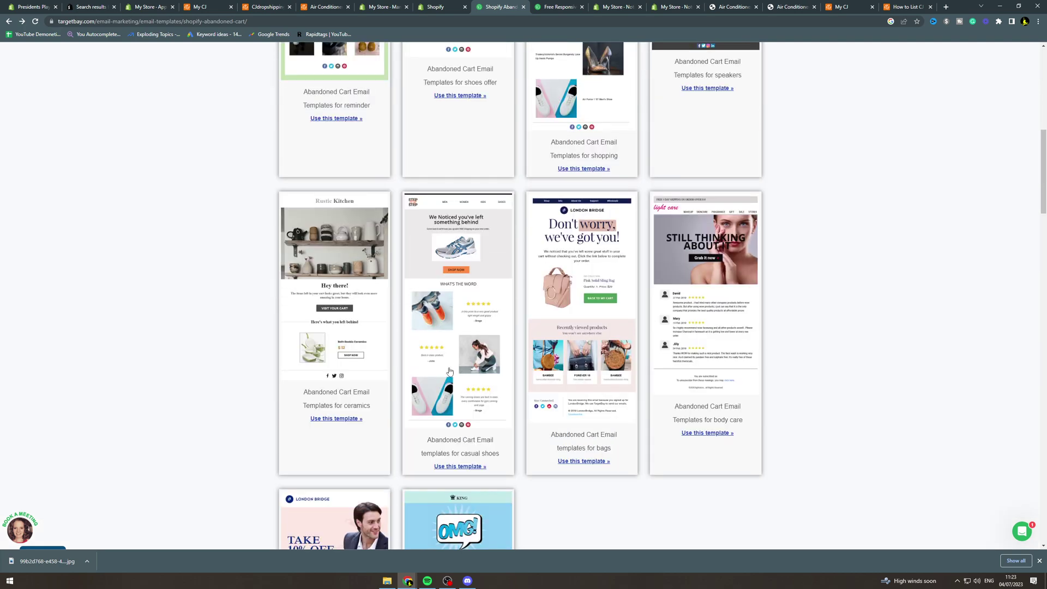
scroll(449, 371, "up", 1)
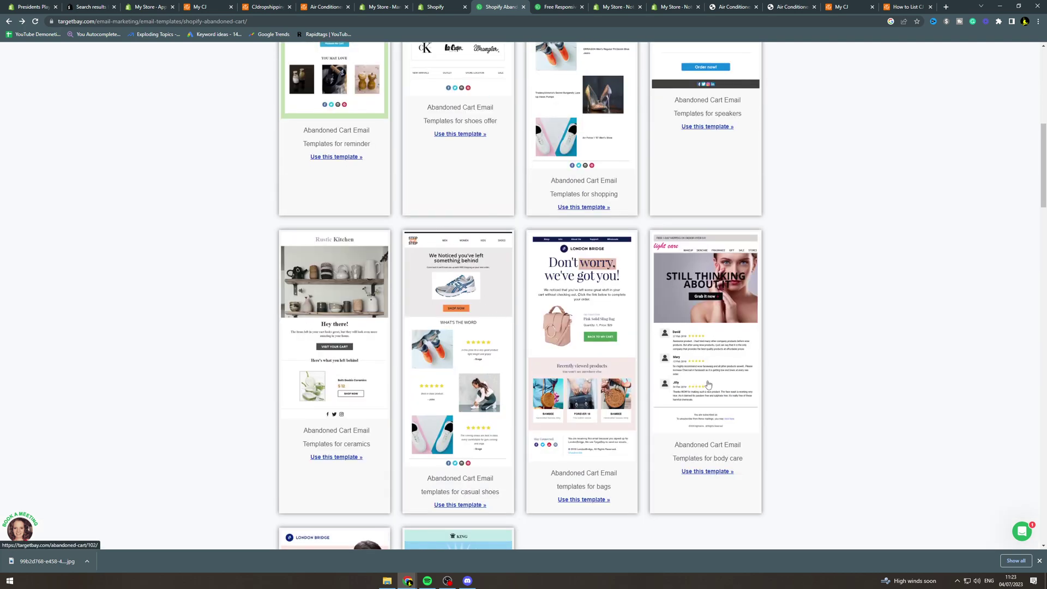
scroll(708, 385, "up", 8)
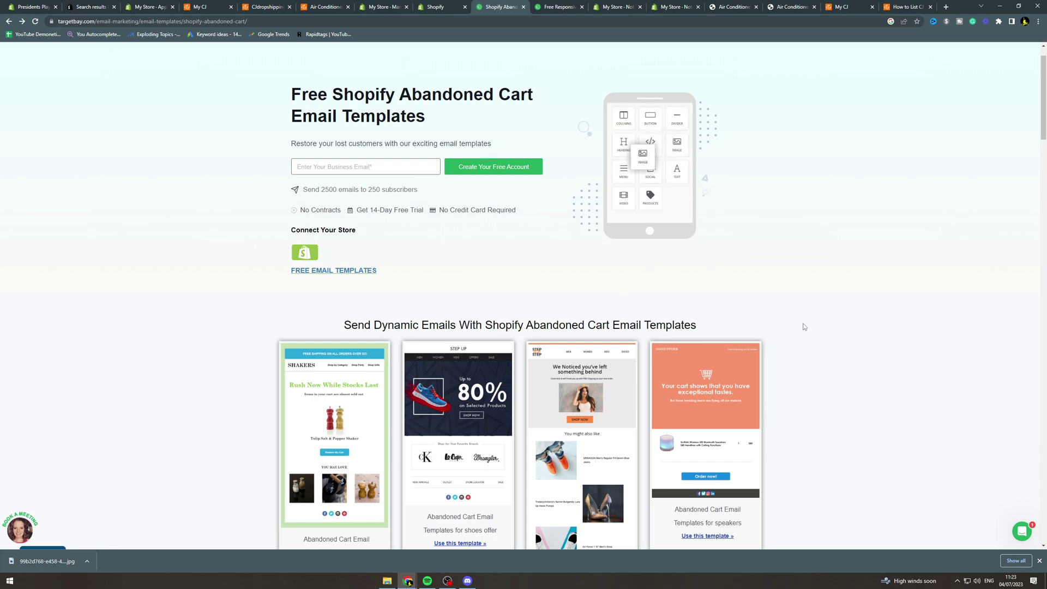
scroll(804, 326, "down", 8)
scroll(807, 386, "up", 5)
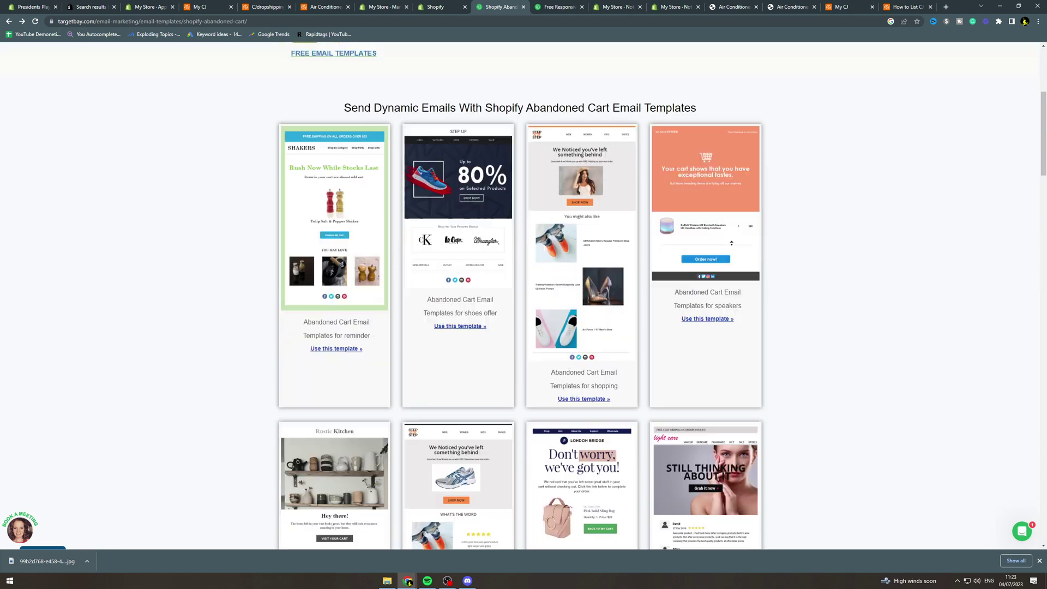
scroll(524, 295, "up", 5)
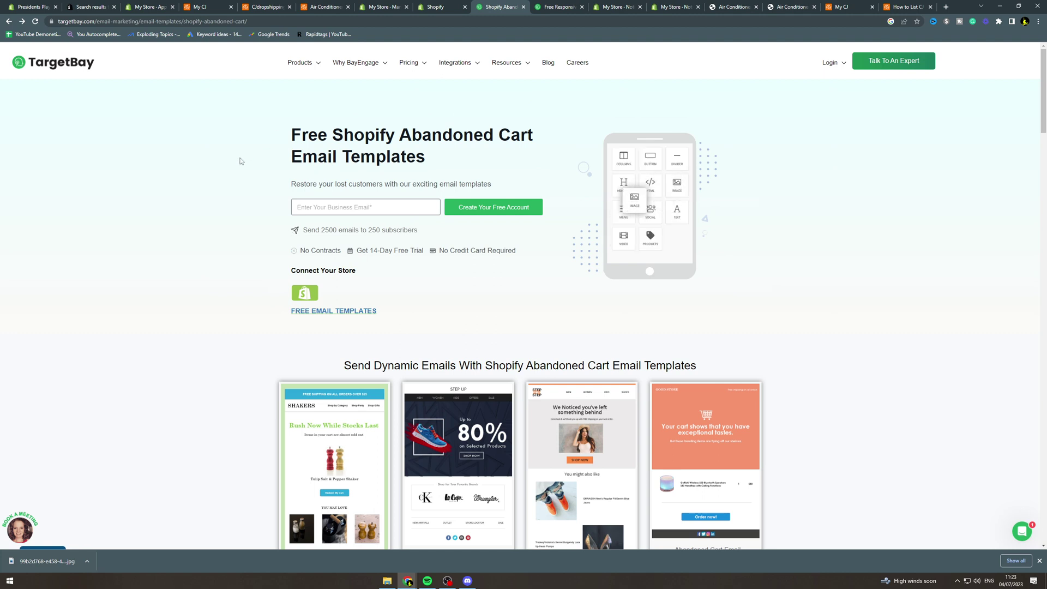
left_click(434, 9)
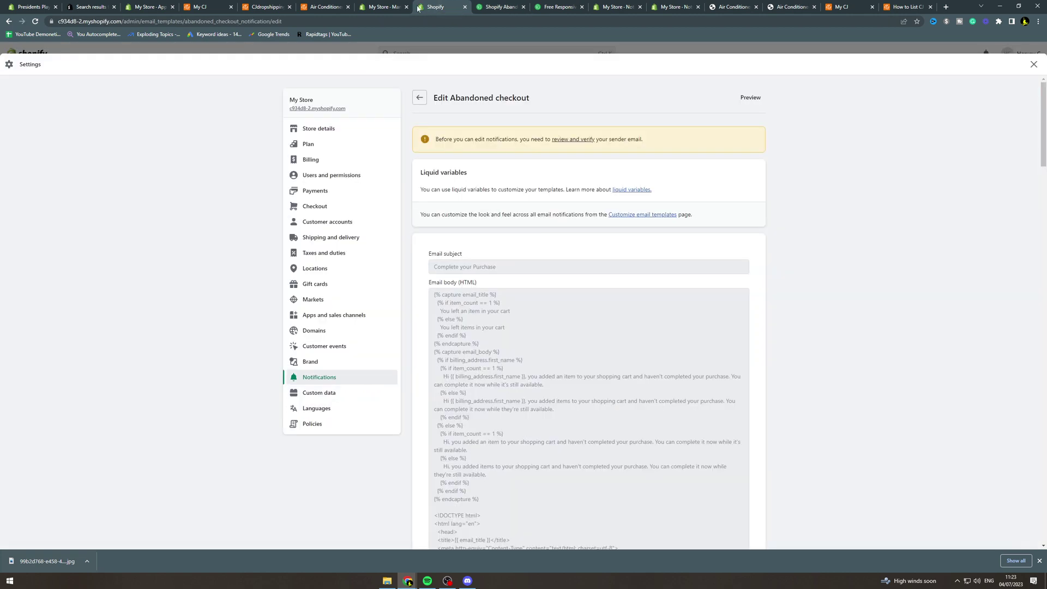
Search the Shopify App Store for 'email marketing' via the app and sales channel settings.
left_click(451, 53)
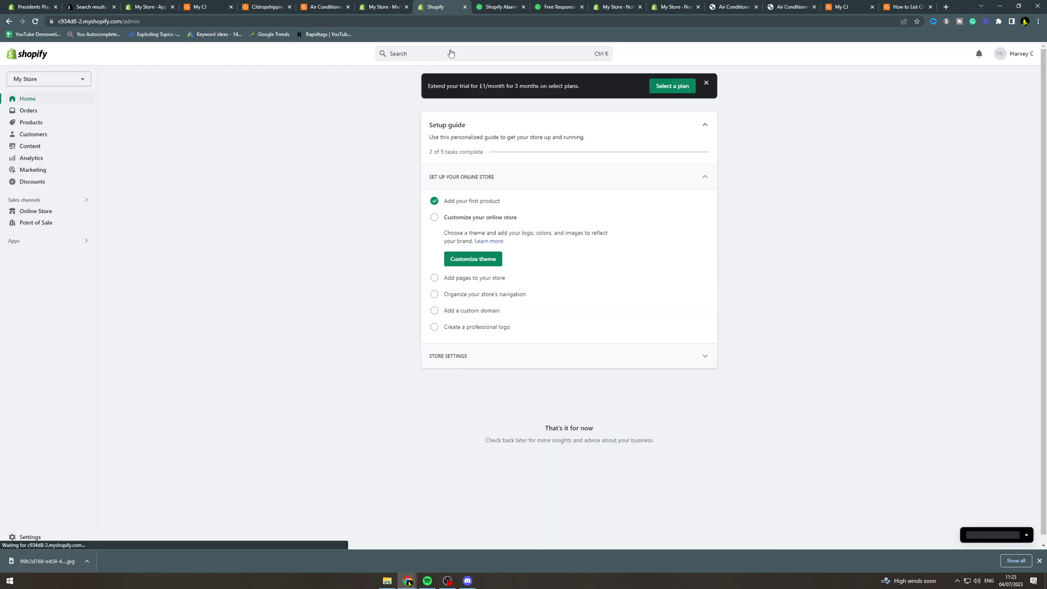
left_click(14, 241)
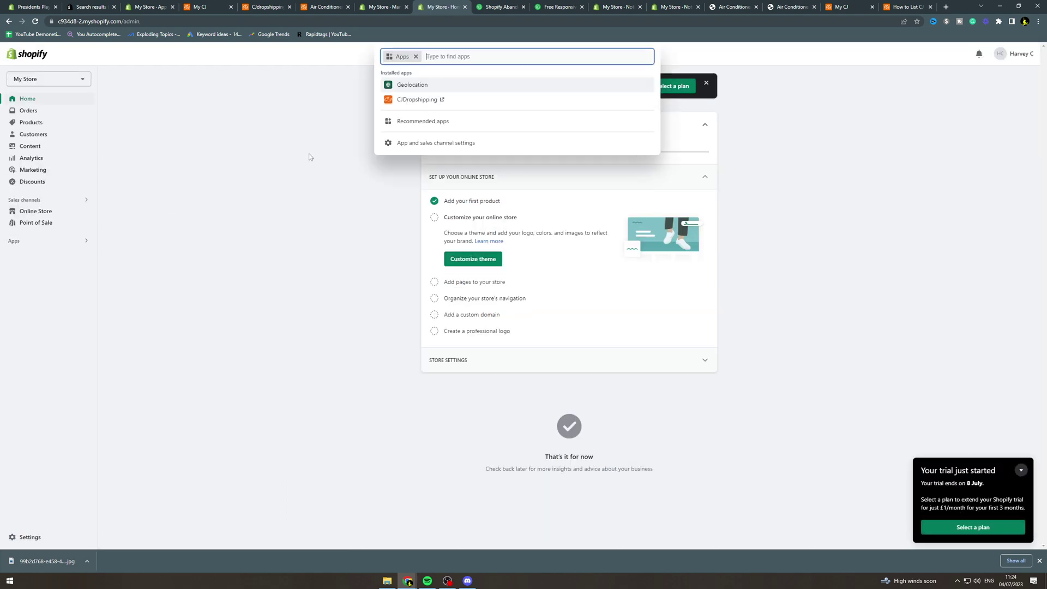
left_click(434, 145)
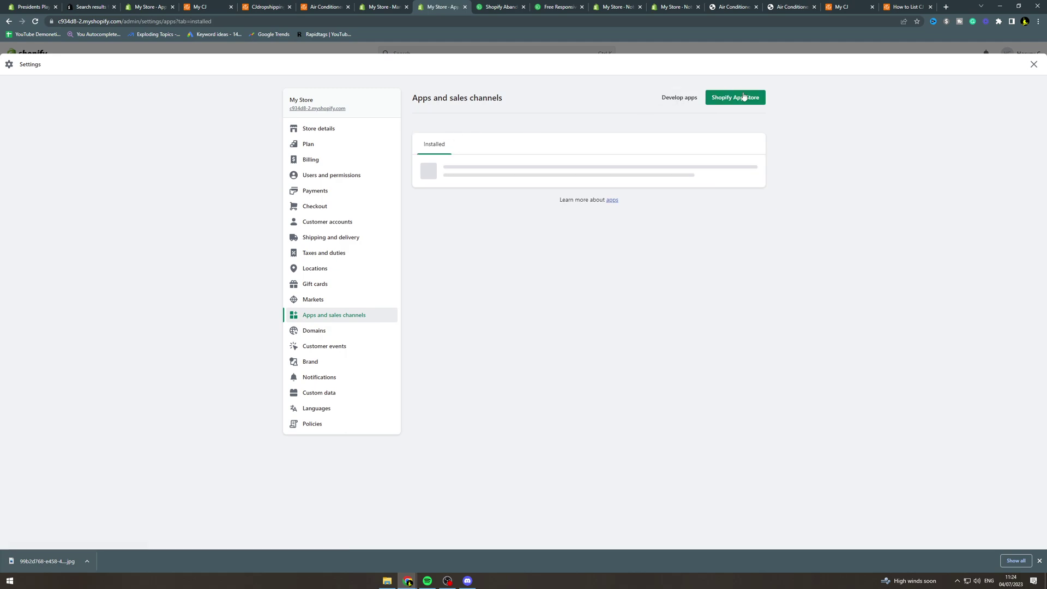
left_click(746, 99)
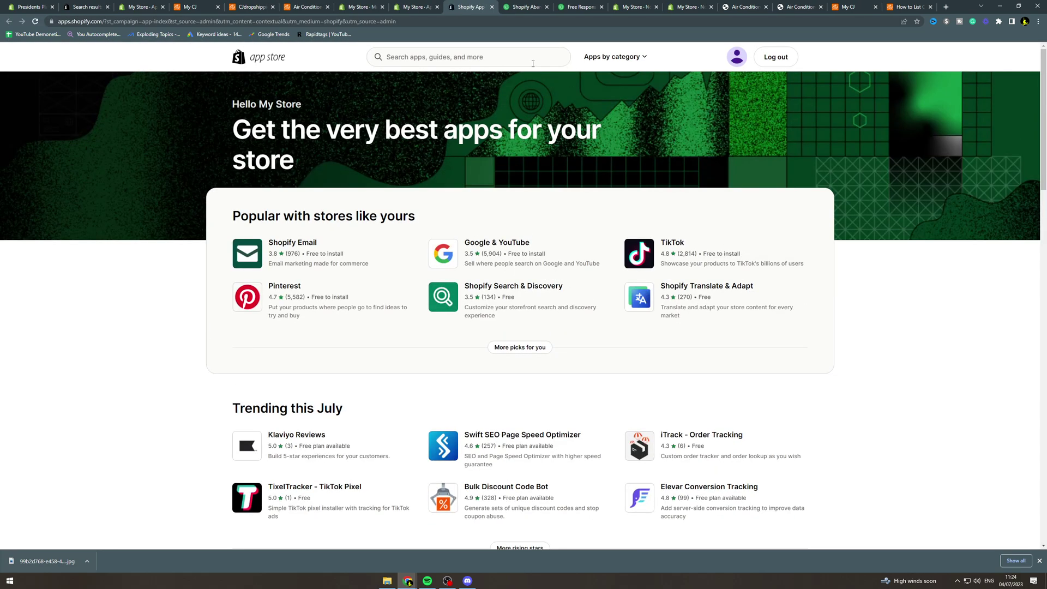
left_click(533, 64)
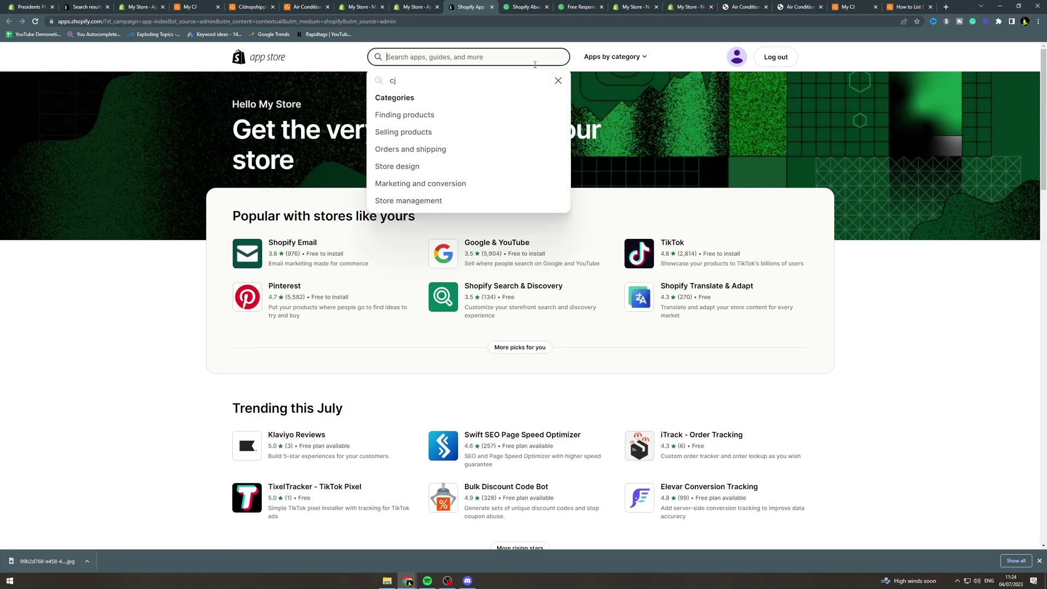
type("email m")
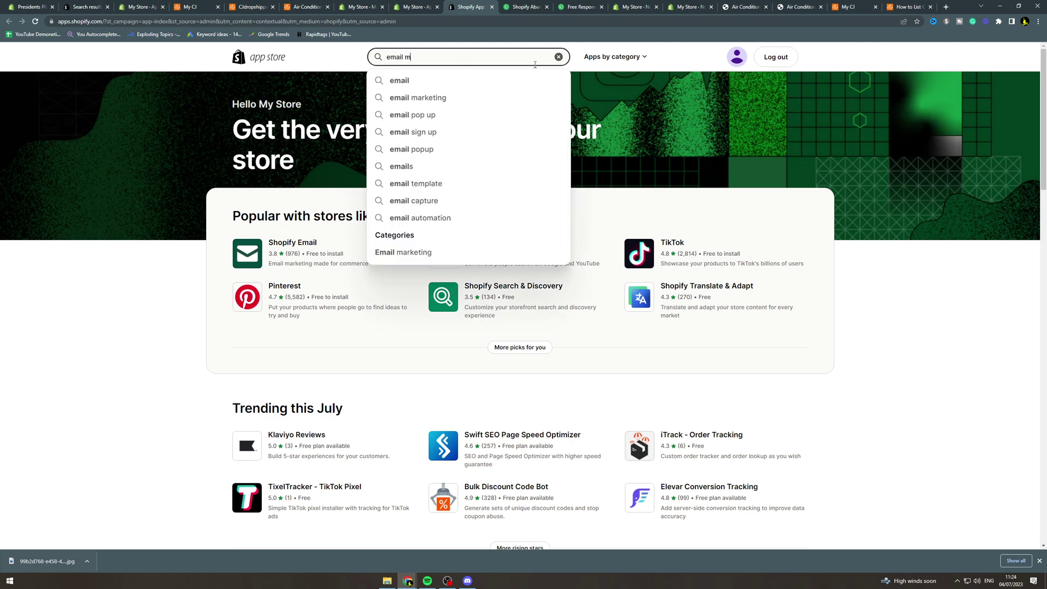
type("arketing")
key("Return")
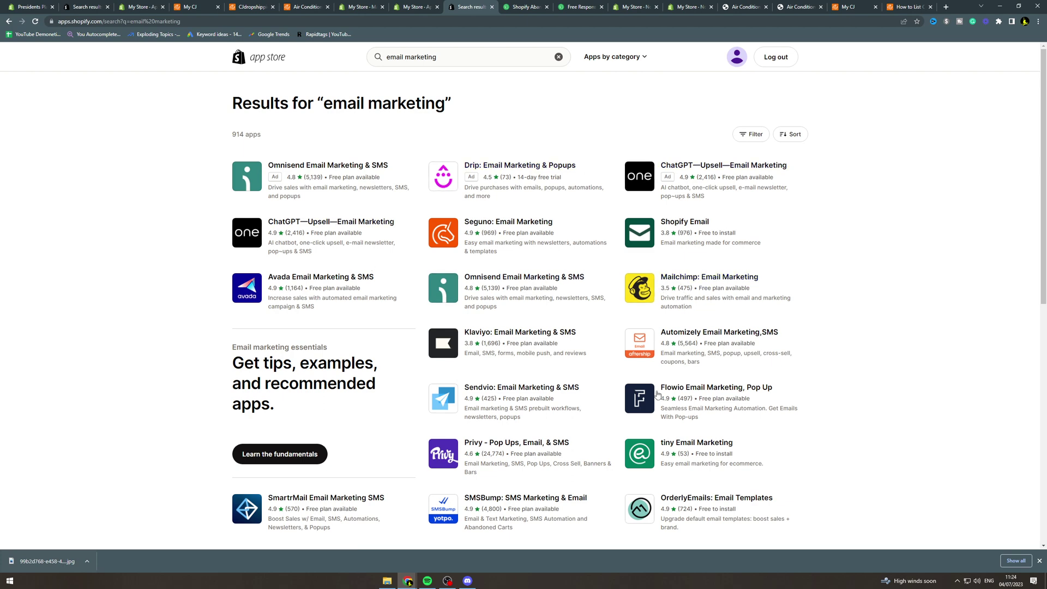
Open Klaviyo: Email Marketing & SMS in the results, add it and confirm installation.
scroll(523, 316, "down", 2)
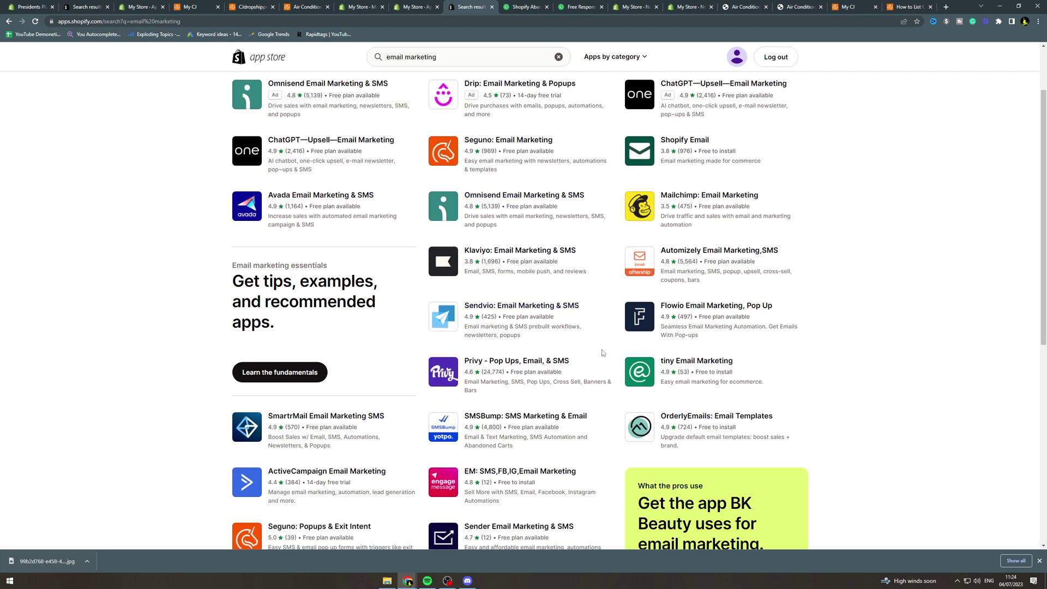
scroll(602, 353, "up", 1)
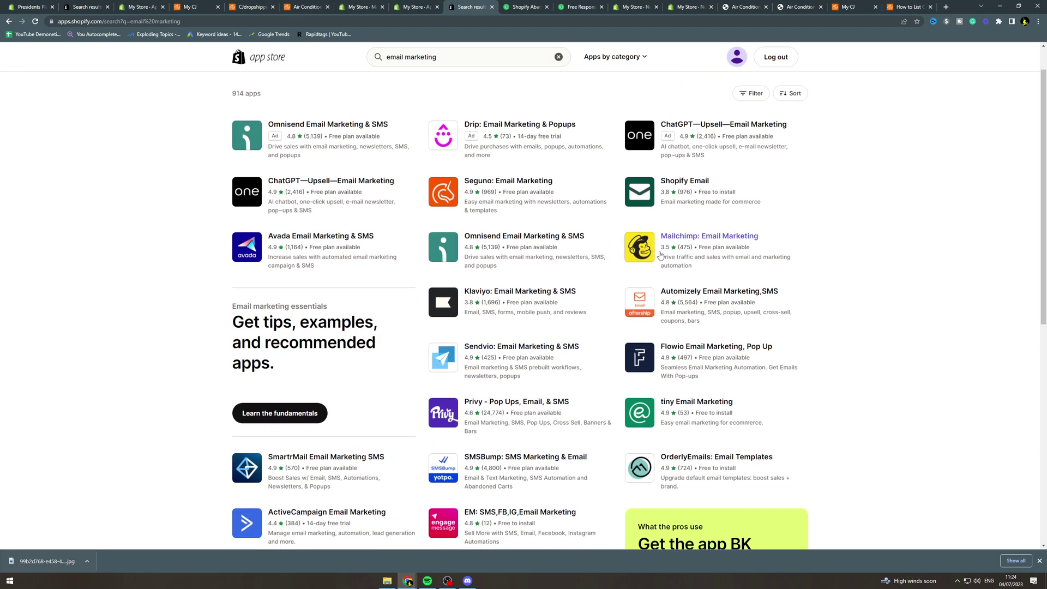
left_click(522, 295)
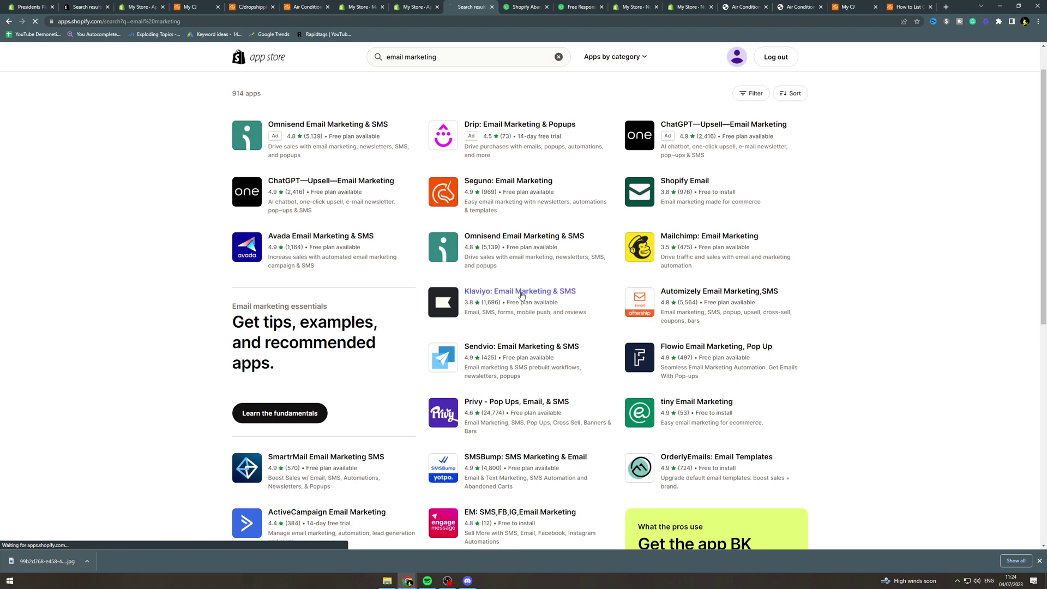
left_click(370, 225)
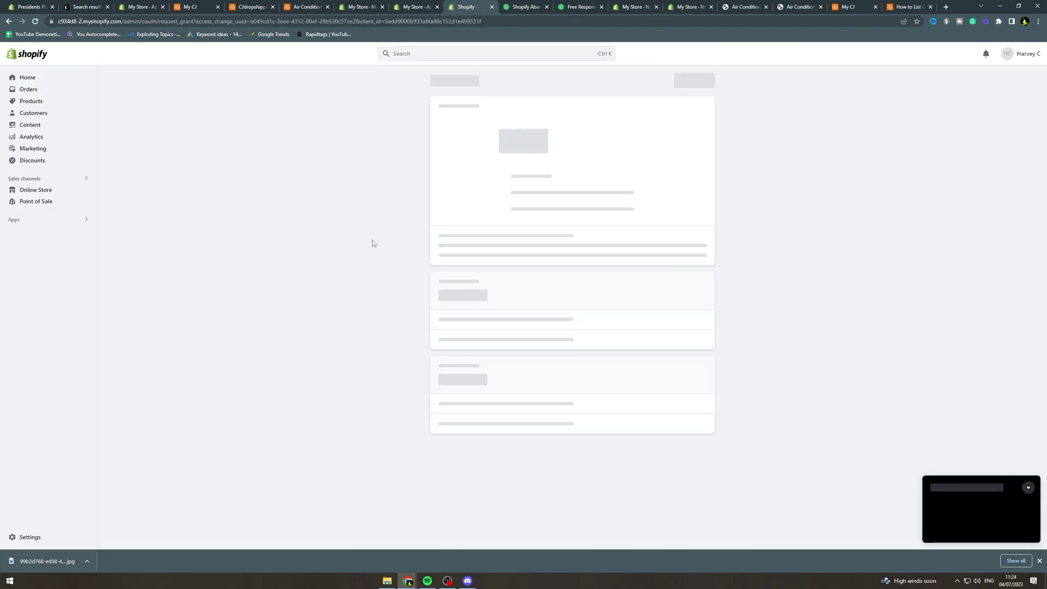
left_click(694, 86)
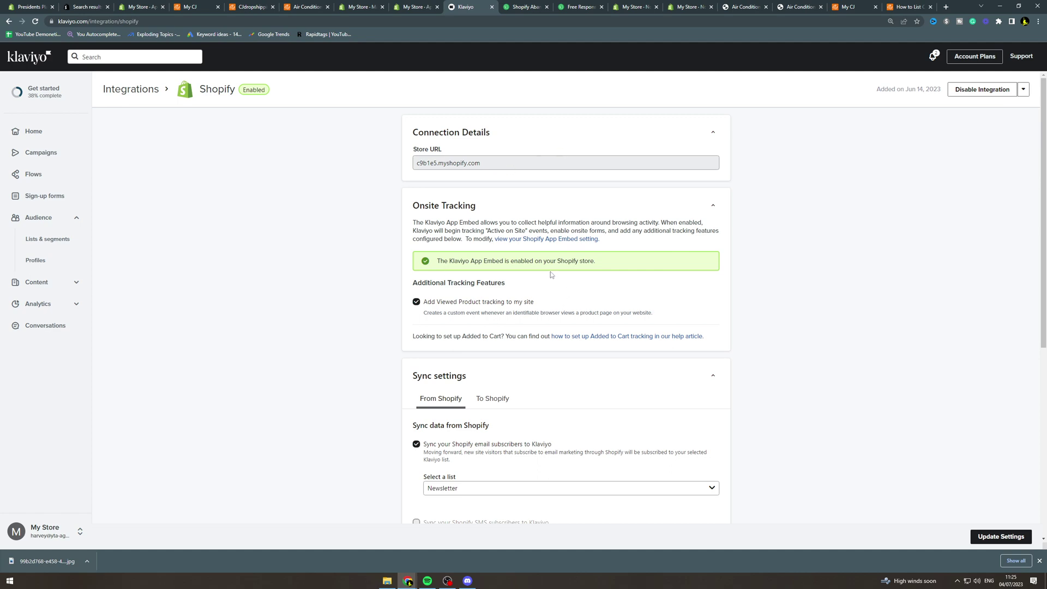
Review the Shopify integration page, noting the App Embed enabled message, then go to Flows.
scroll(585, 228, "down", 4)
scroll(604, 203, "up", 4)
scroll(537, 268, "down", 6)
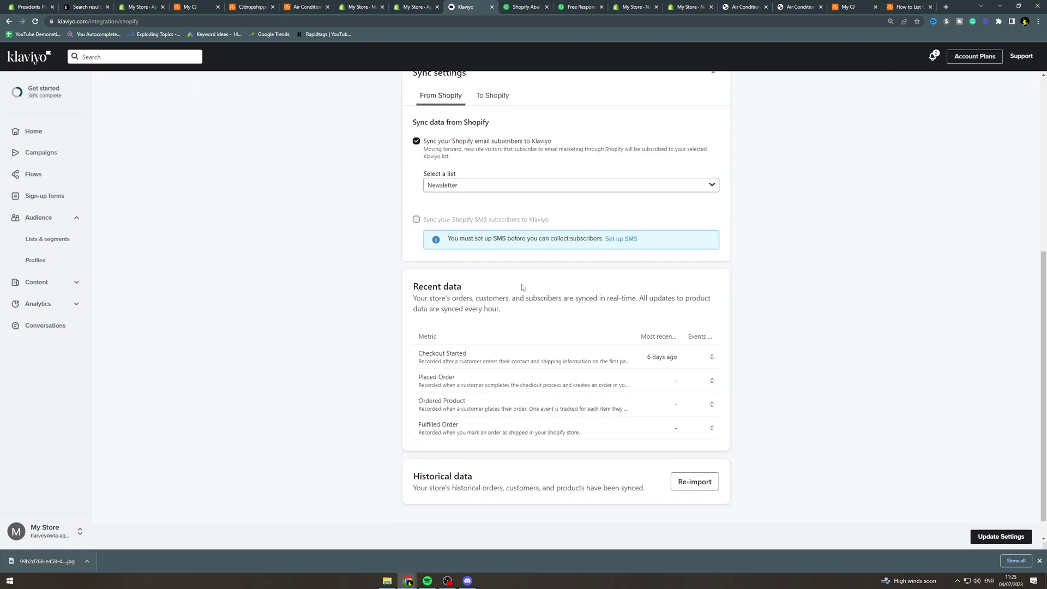
scroll(545, 294, "up", 4)
scroll(449, 255, "up", 2)
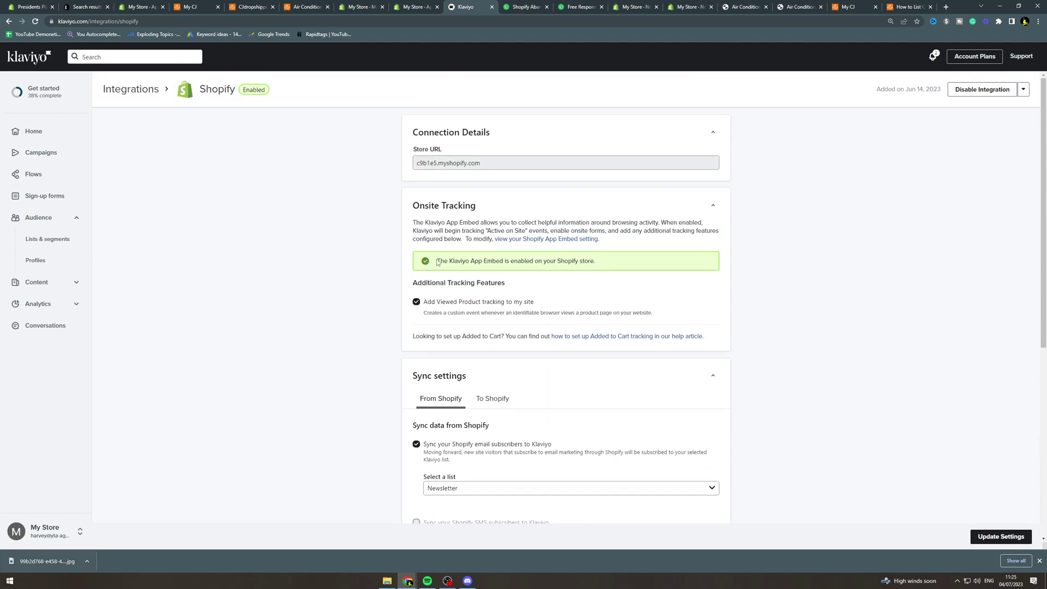
left_click_drag(438, 262, 605, 261)
triple_click(551, 261)
left_click(126, 145)
left_click(43, 175)
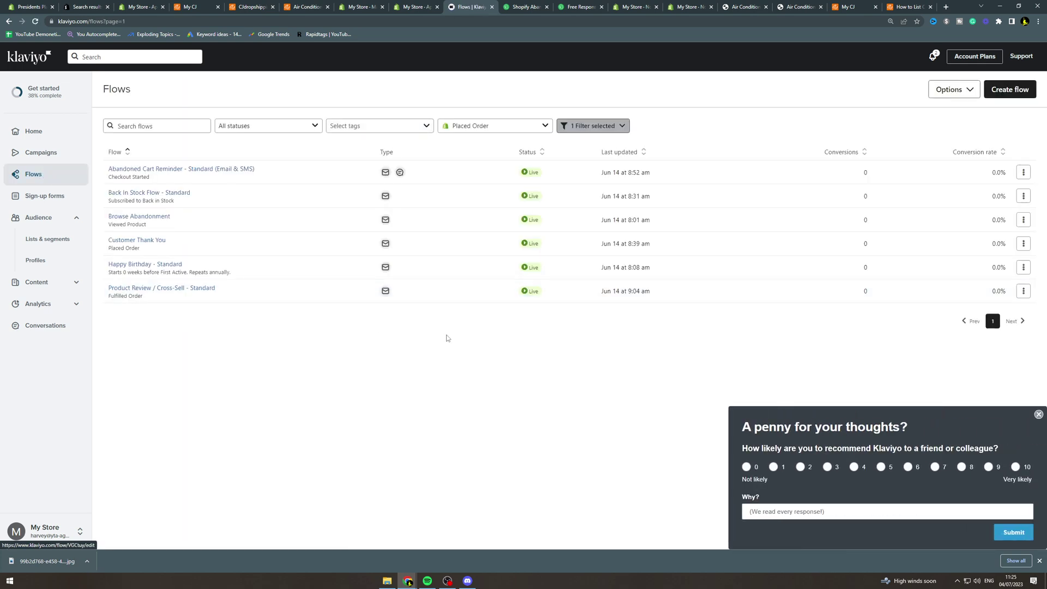
Dismiss the survey, start a new flow and search the templates for 'abandoned'.
left_click(1039, 416)
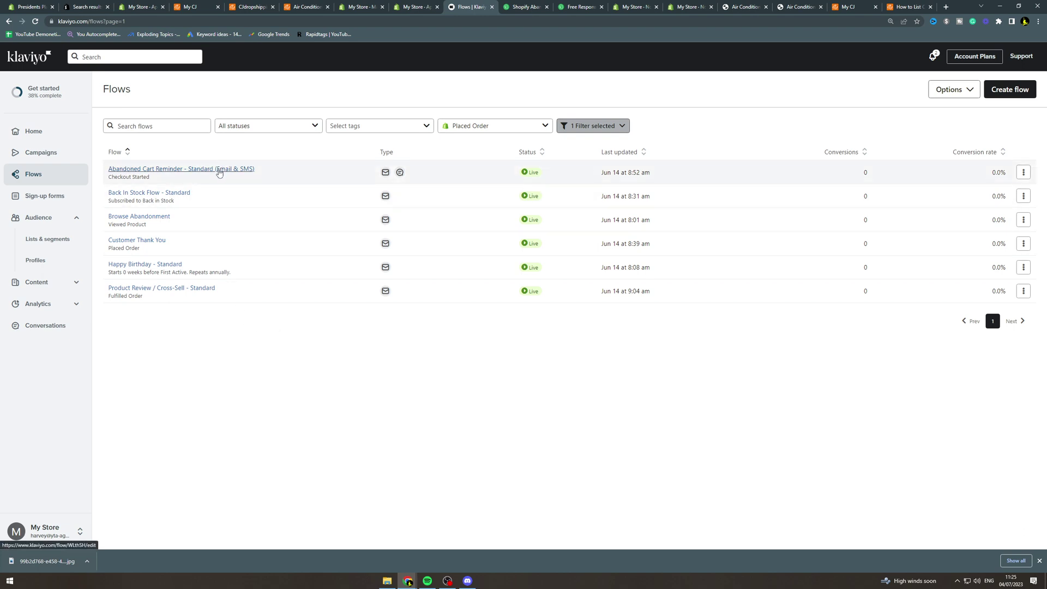
left_click(1011, 90)
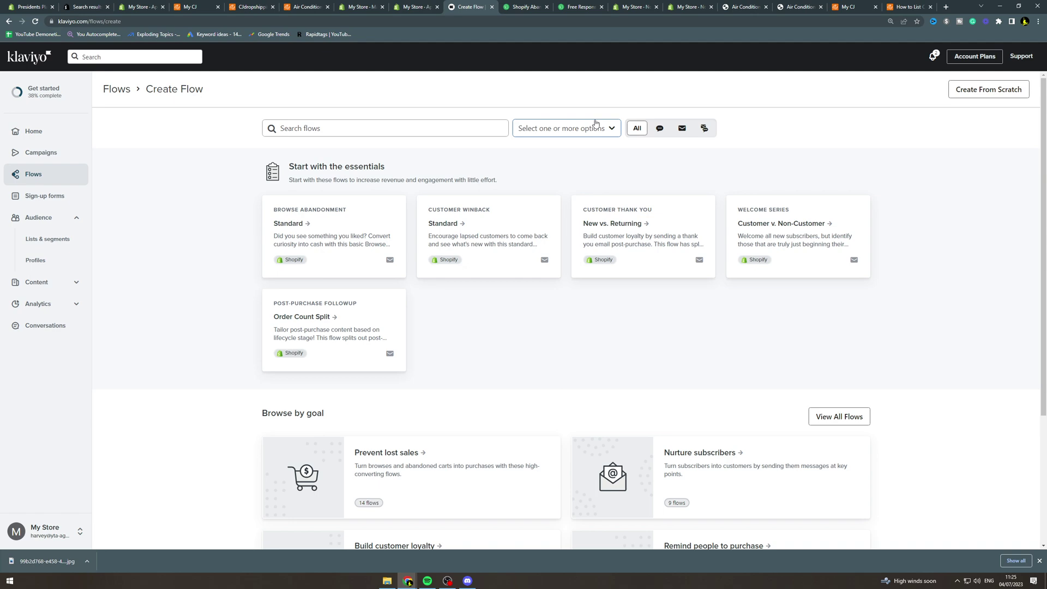
scroll(542, 292, "down", 3)
scroll(362, 306, "up", 3)
left_click(351, 130)
type("a")
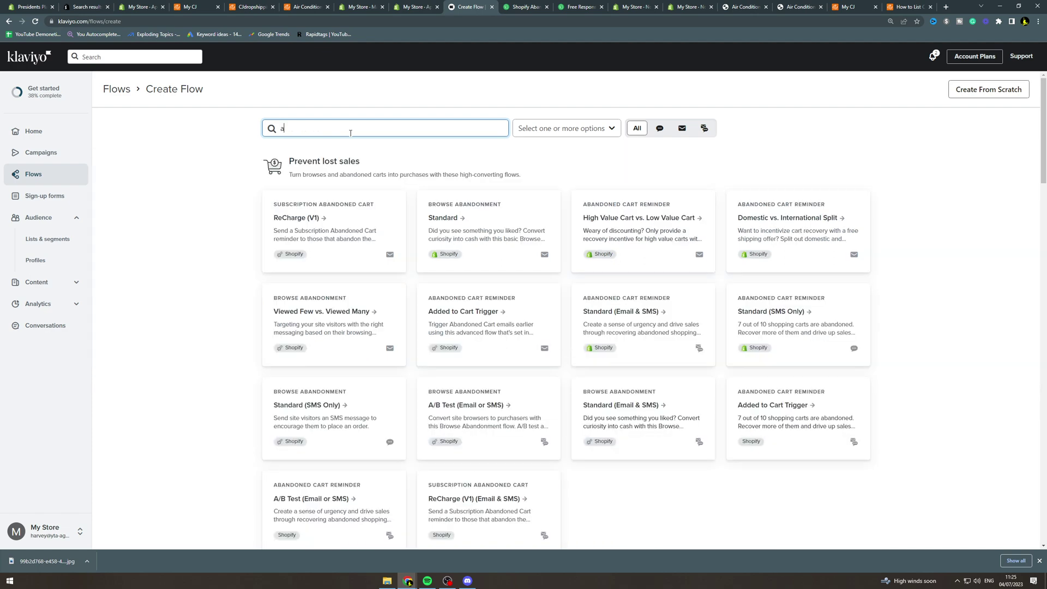
type("bando")
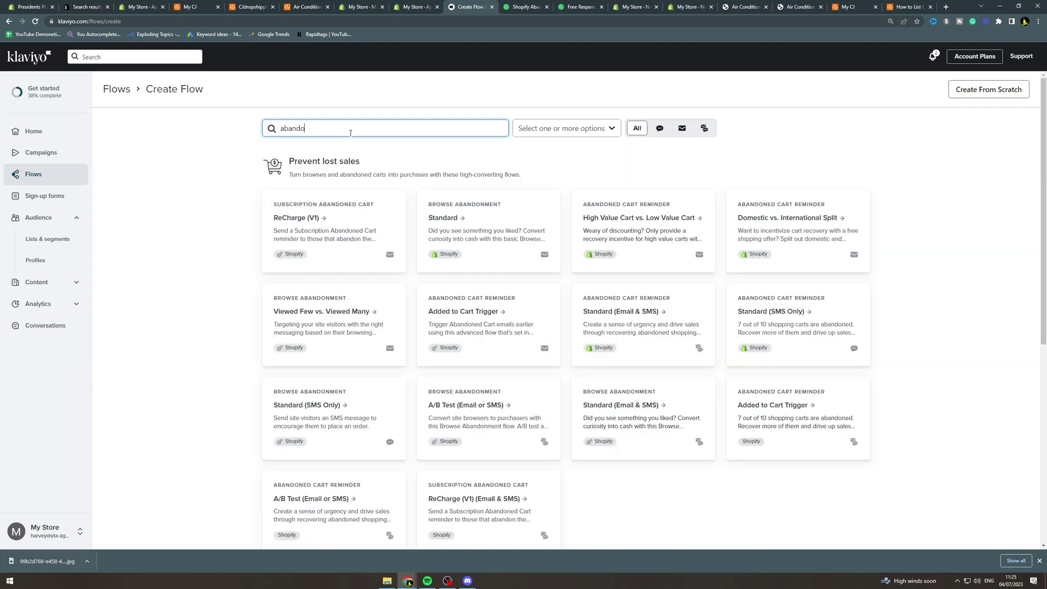
type("ned cart")
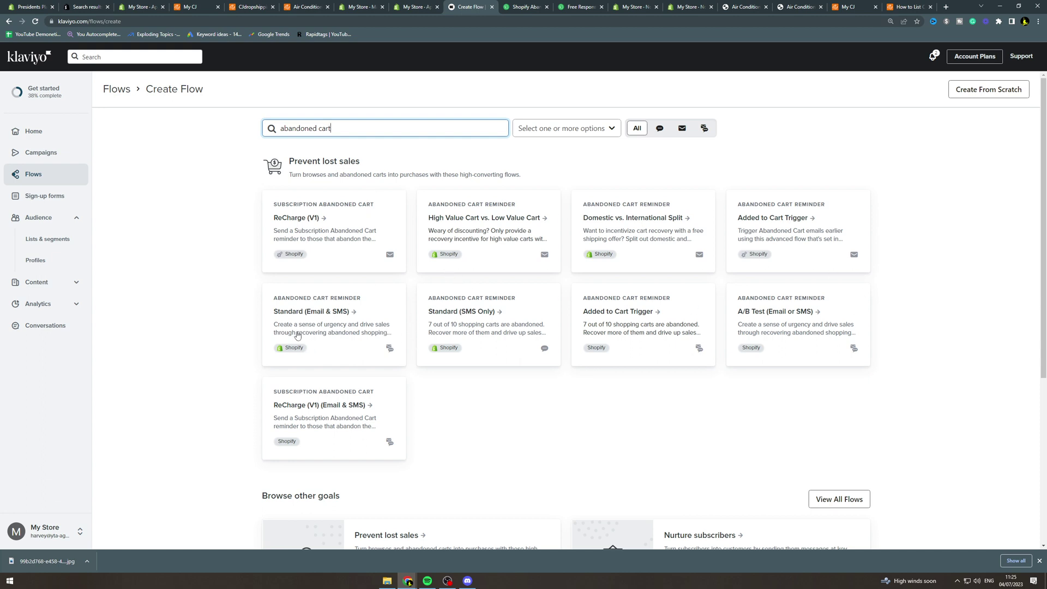
scroll(322, 330, "down", 3)
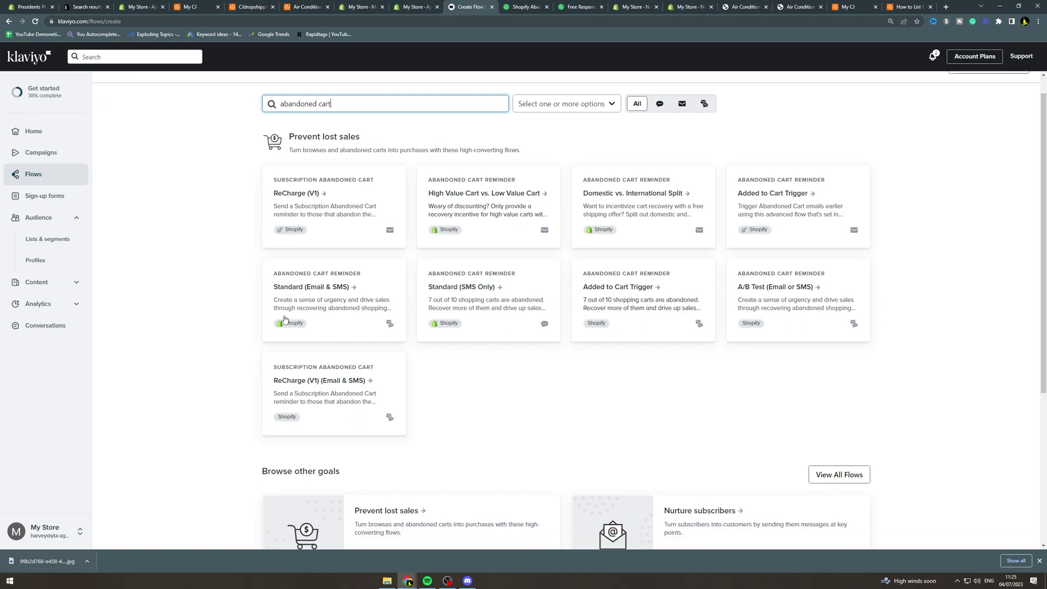
scroll(299, 277, "up", 1)
Pick the Abandoned Cart Reminder Standard (Email & SMS) template and create the flow.
left_click(309, 262)
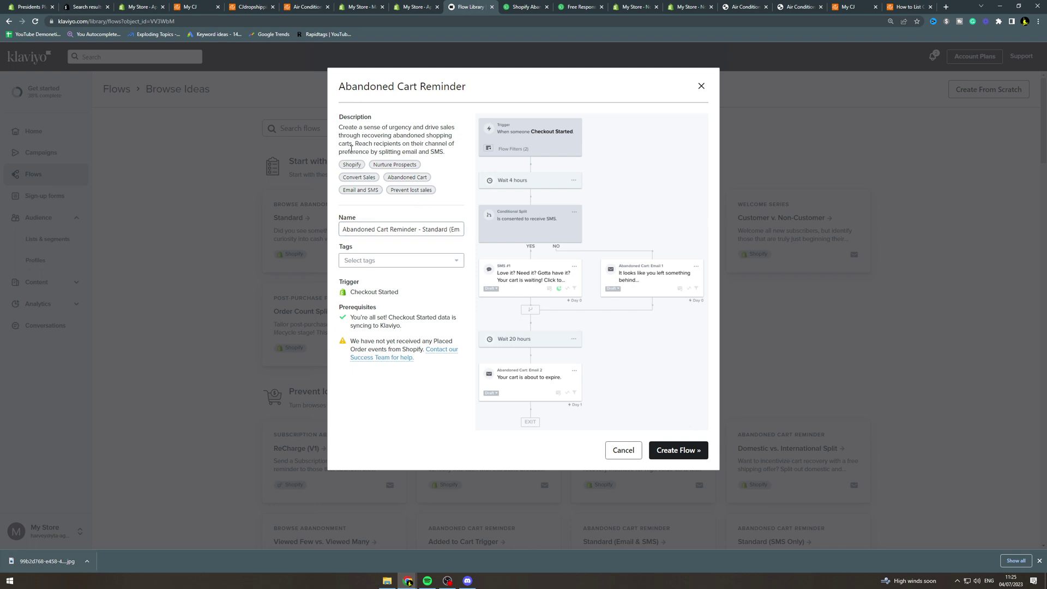
left_click_drag(351, 127, 393, 129)
left_click(525, 139)
left_click(677, 451)
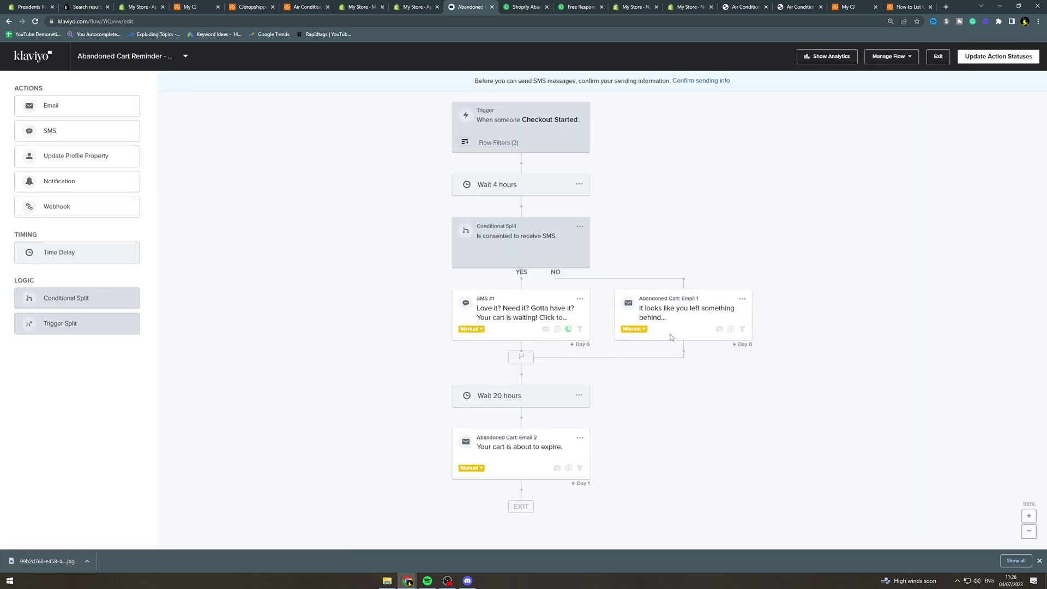
Inspect the Checkout Started trigger's flow filters, cancel unchanged, and open the 4-hour wait step.
left_click(515, 123)
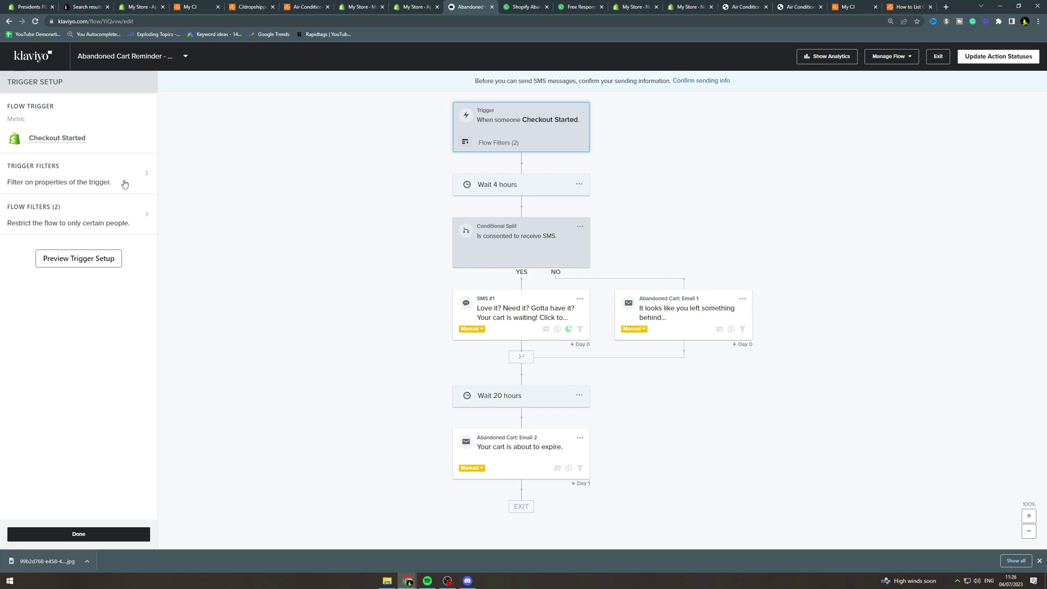
left_click(122, 218)
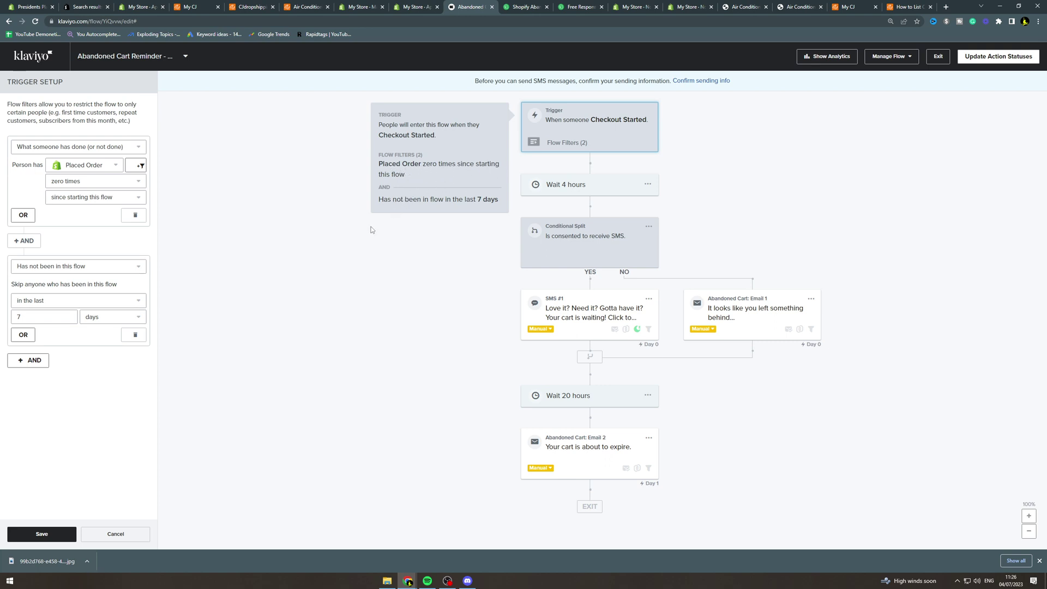
left_click(126, 538)
left_click(547, 194)
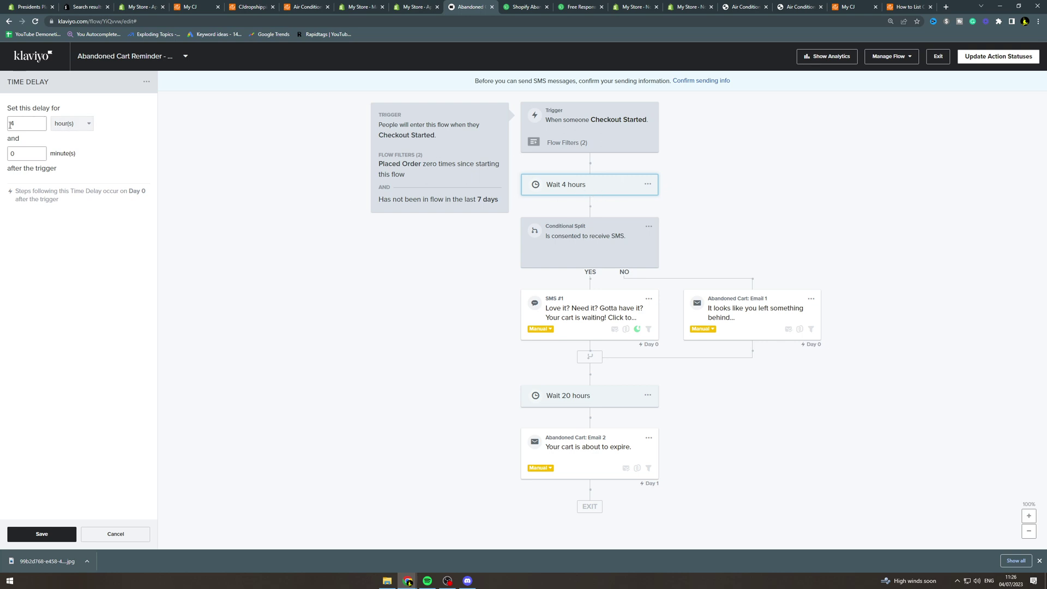
Inspect the split, SMS #1, Email 1, 20-hour wait and Email 2 cards, then Email 1's menu.
left_click(39, 130)
left_click(80, 117)
left_click(604, 244)
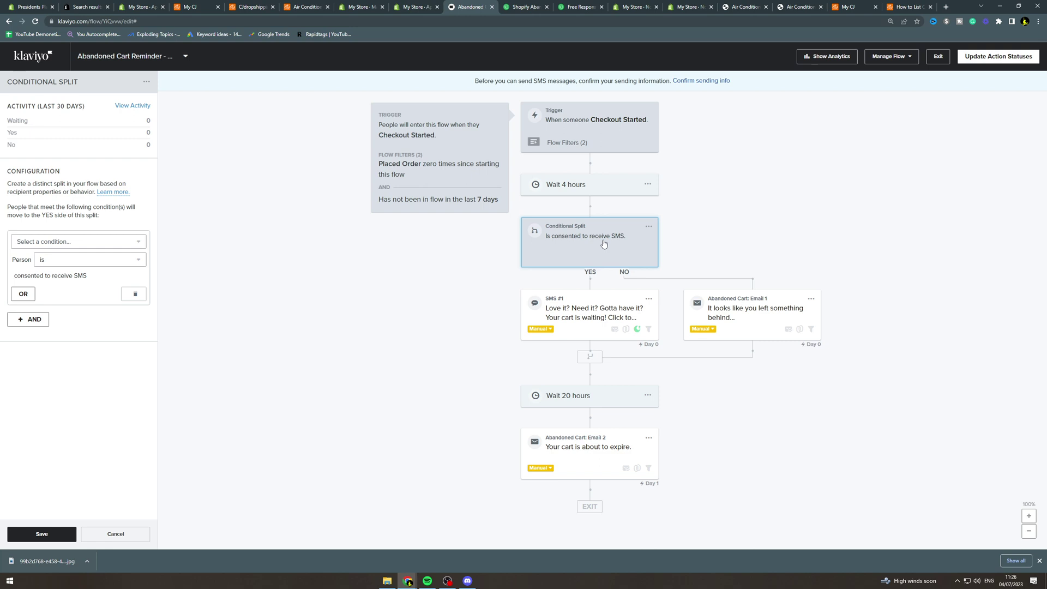
left_click(552, 326)
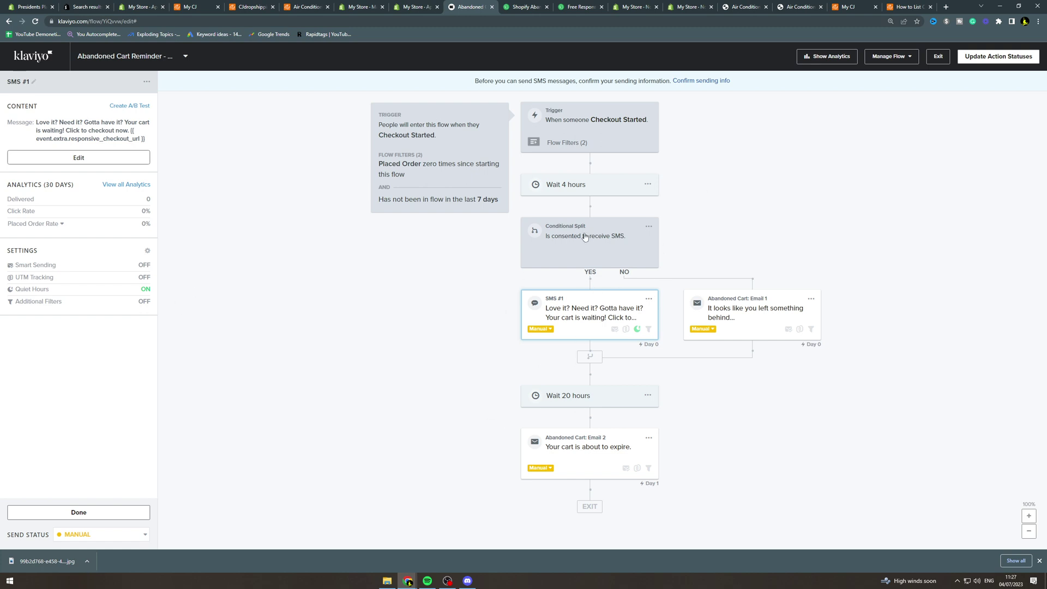
left_click(743, 315)
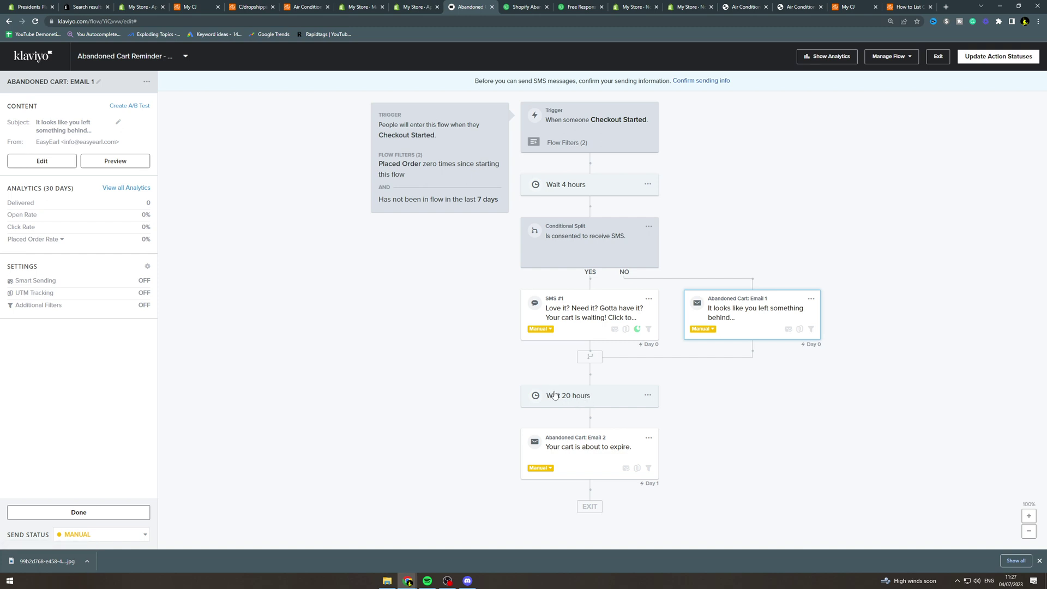
left_click(575, 400)
left_click(592, 456)
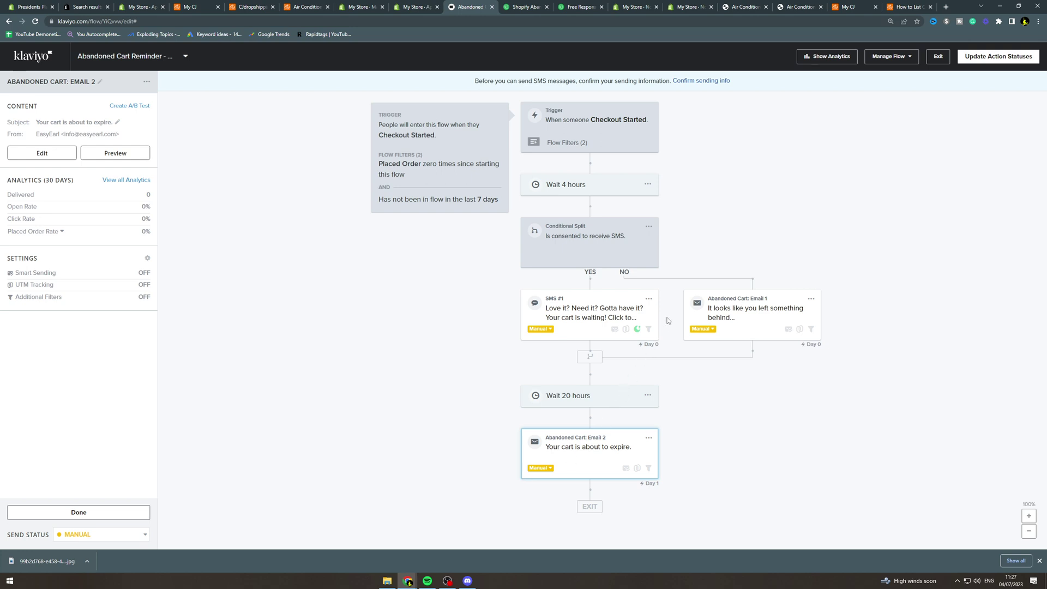
left_click(812, 299)
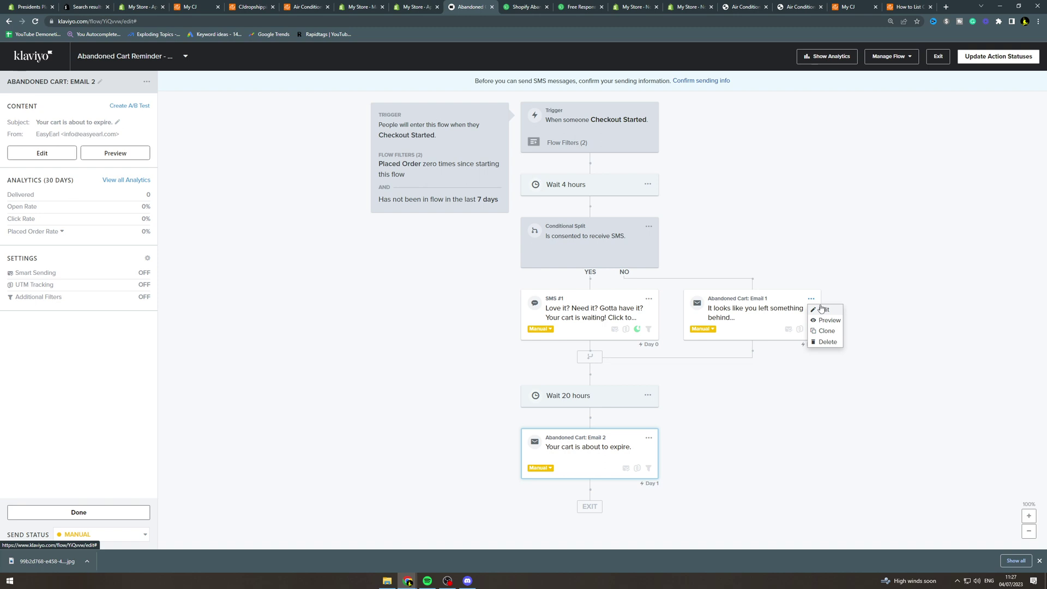
Open Email 1's content and check its name, subject line and empty preview text.
left_click(823, 309)
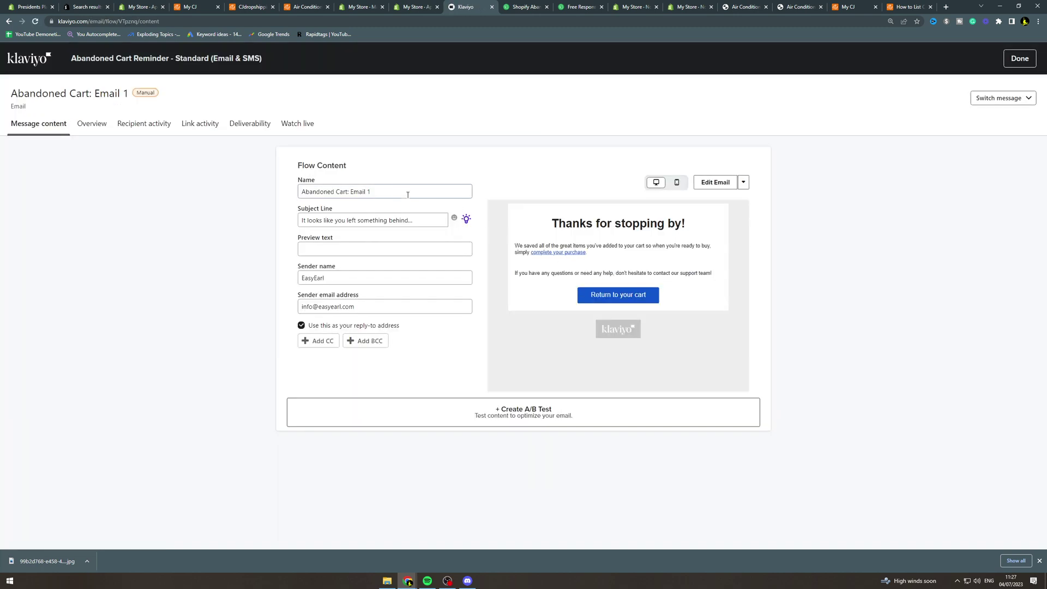
left_click_drag(381, 191, 268, 188)
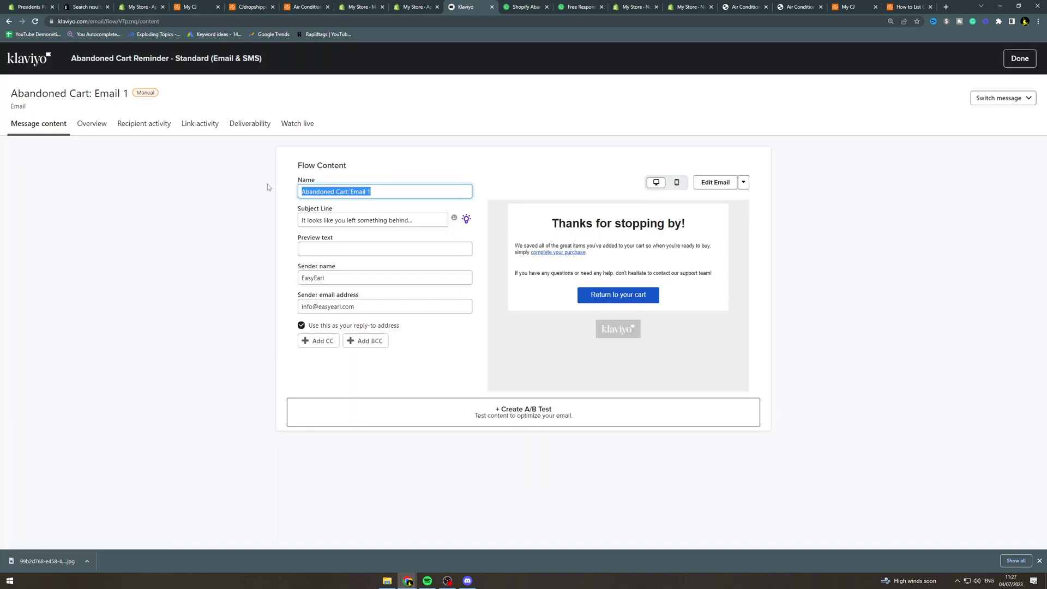
left_click(337, 191)
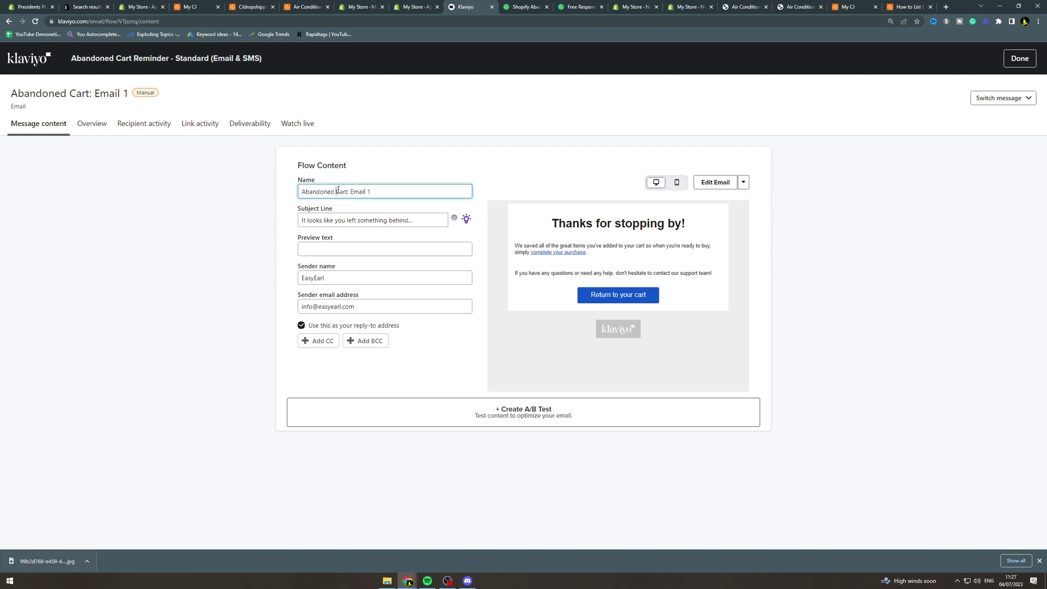
left_click(354, 221)
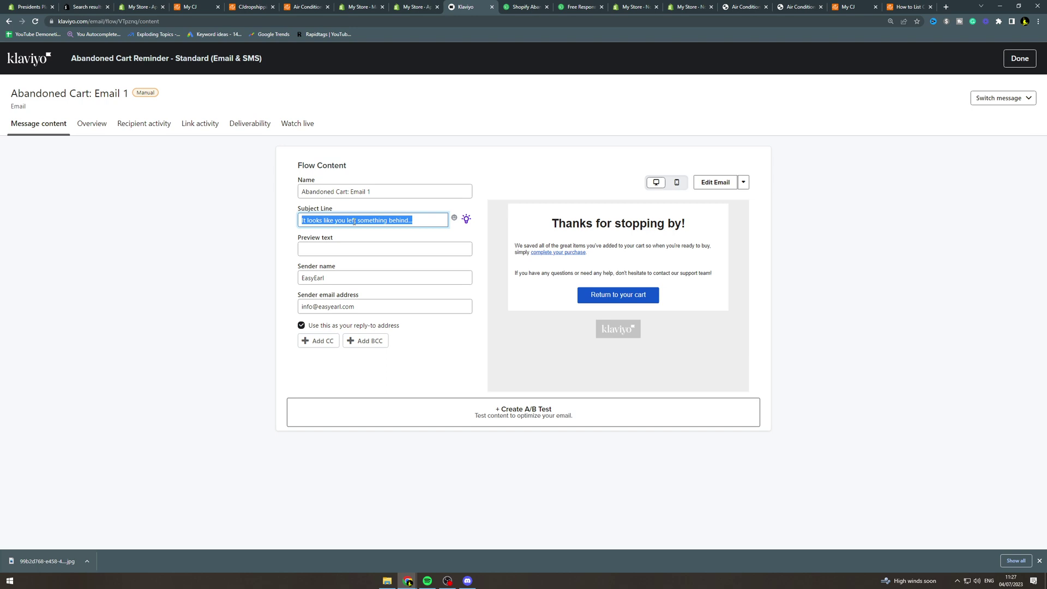
left_click(351, 249)
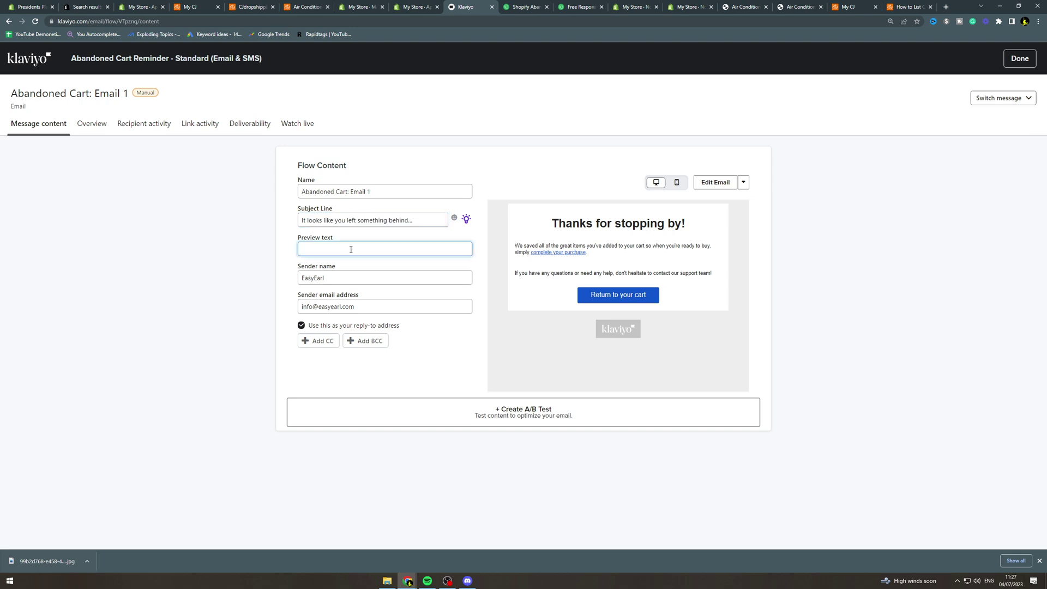
right_click(351, 249)
left_click(320, 246)
Check the sender name and email, compare mobile and desktop previews, then open the template editor.
left_click(349, 273)
double_click(349, 274)
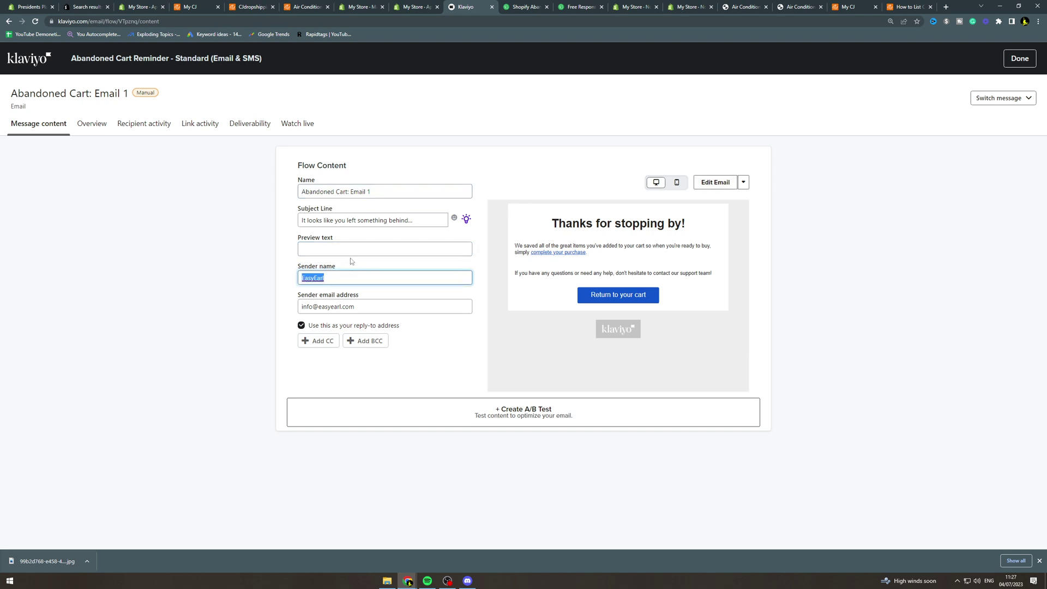
left_click(345, 265)
left_click(341, 298)
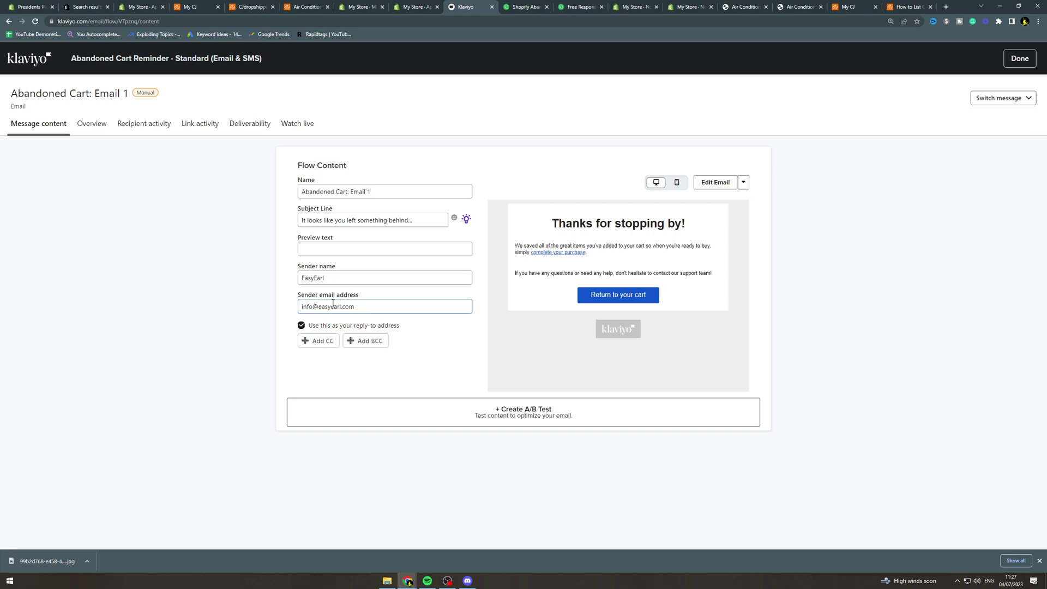
left_click(676, 182)
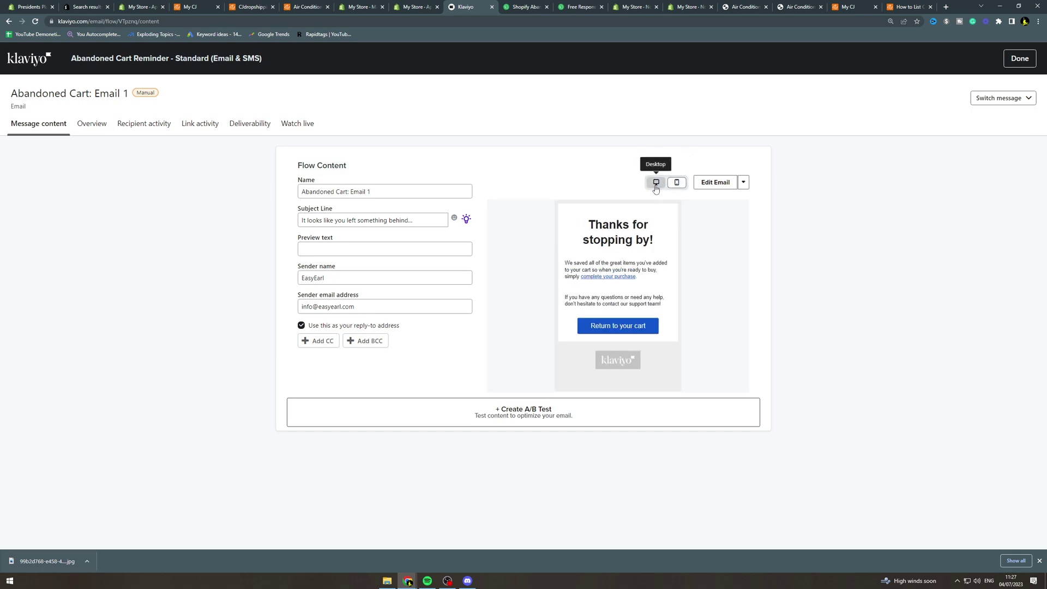
left_click(656, 183)
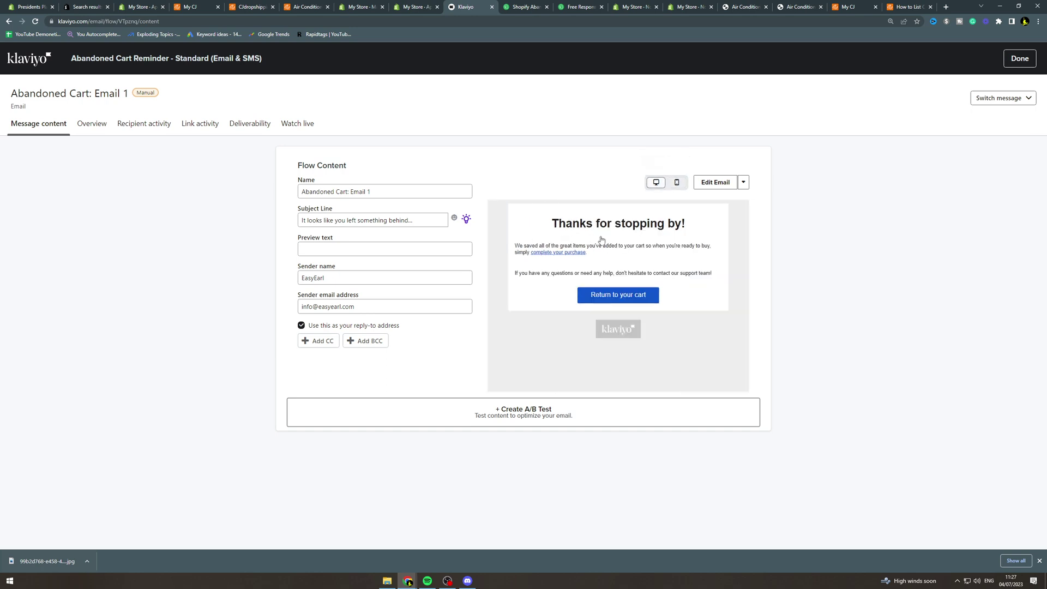
left_click(717, 182)
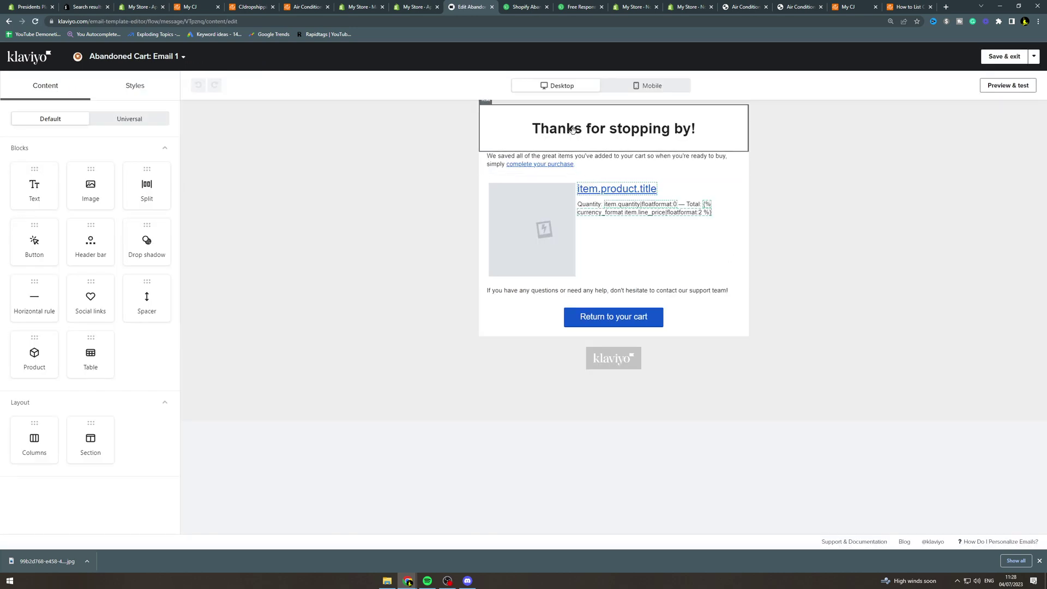
Inspect the heading, product table, support text and 'Return to your cart' button, then Save & exit.
left_click(573, 130)
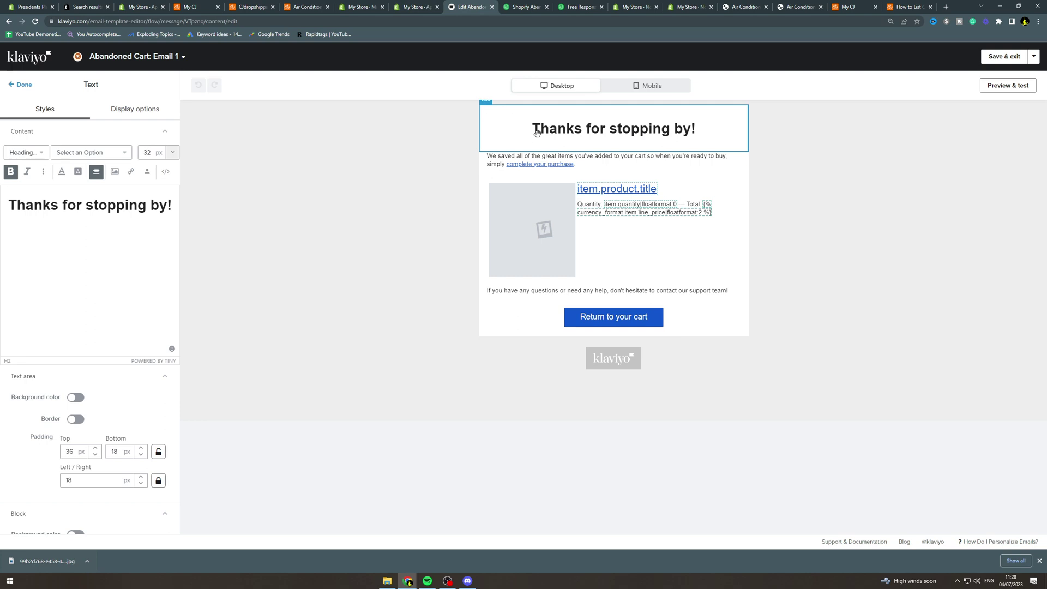
left_click(627, 221)
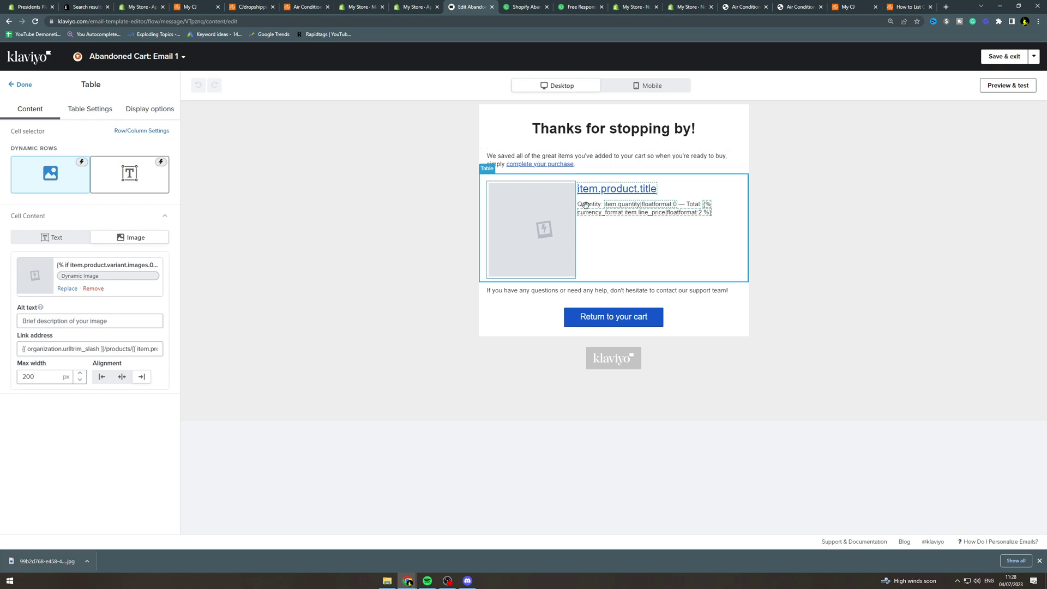
left_click(552, 293)
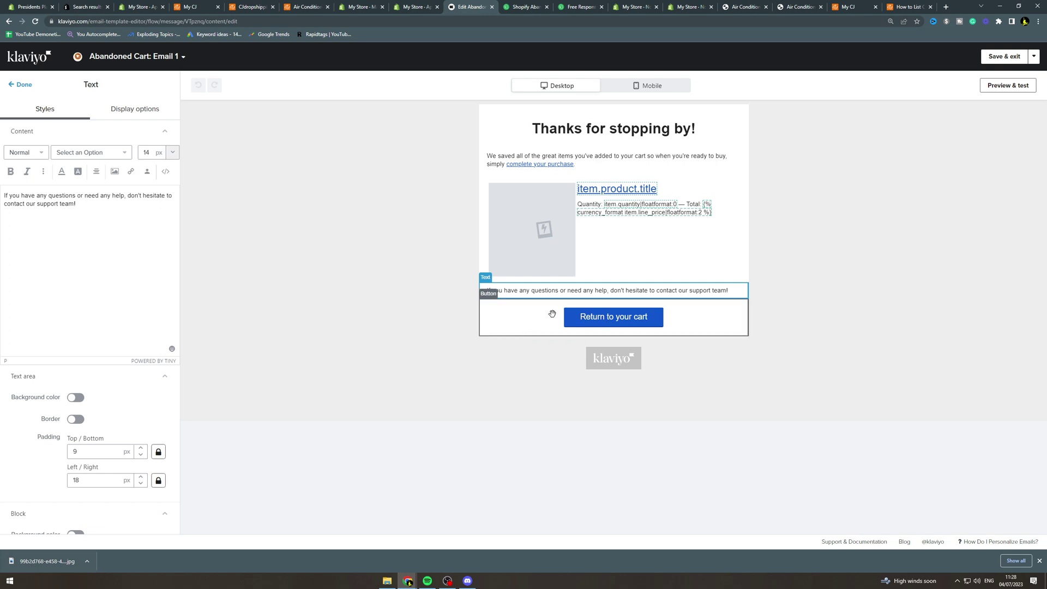
left_click(552, 314)
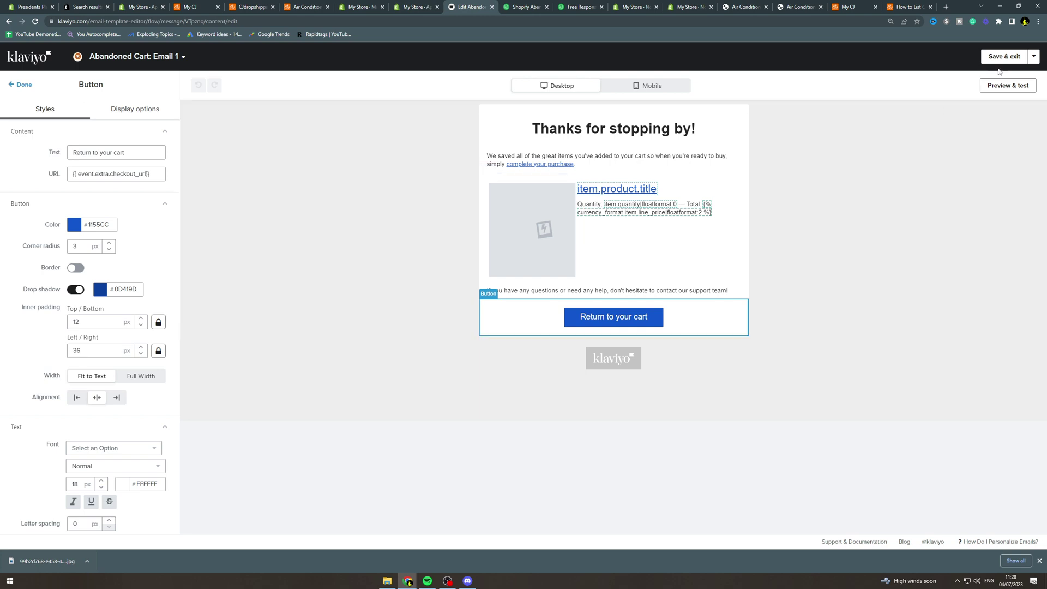
left_click(23, 85)
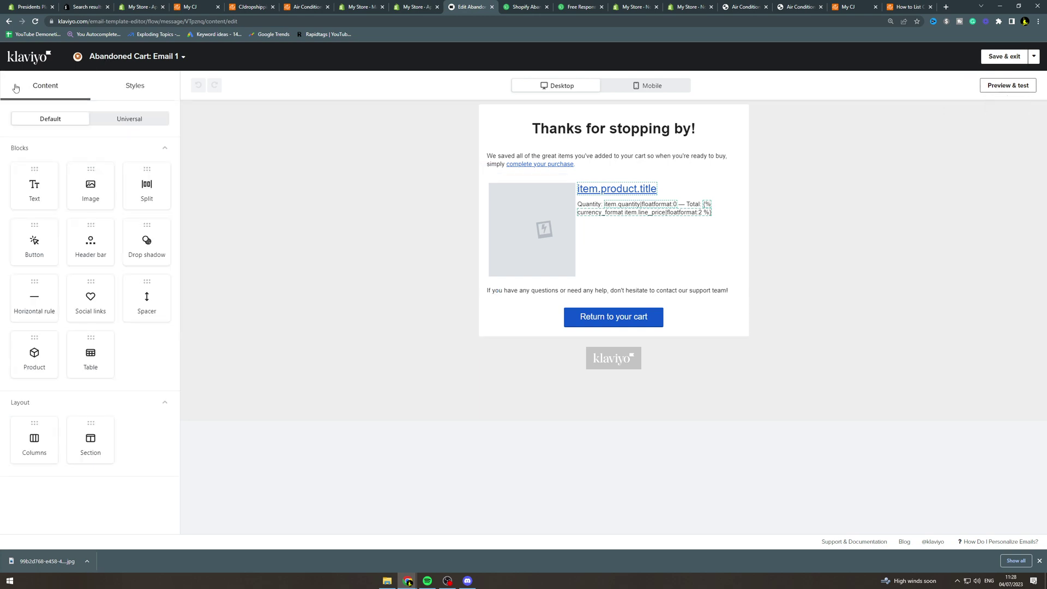
left_click(1002, 61)
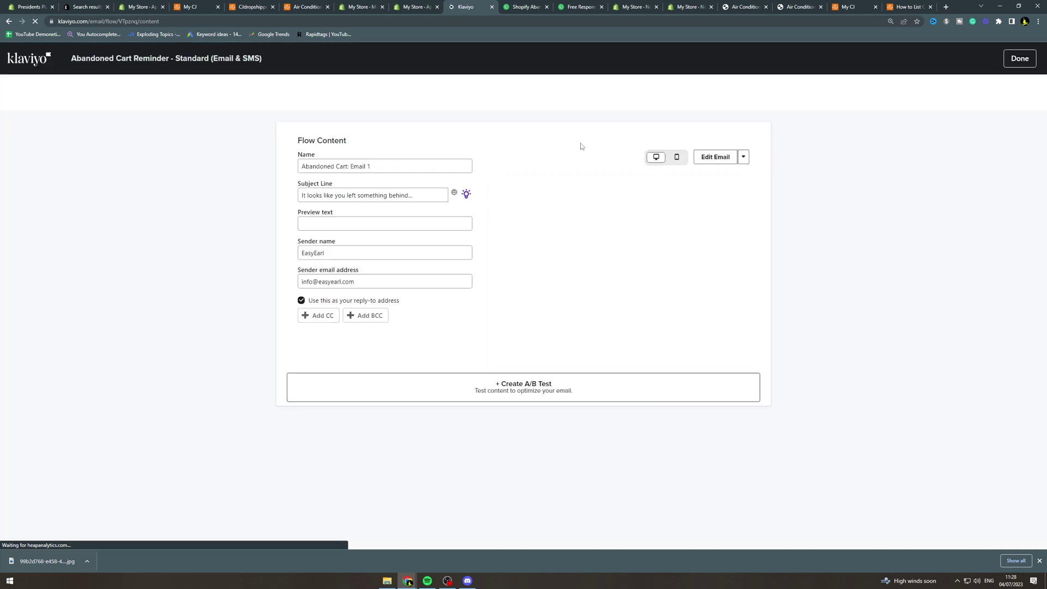
Return to the Abandoned Cart Reminder flow and check Email 1's send status options, leaving it on Manual.
left_click(1013, 63)
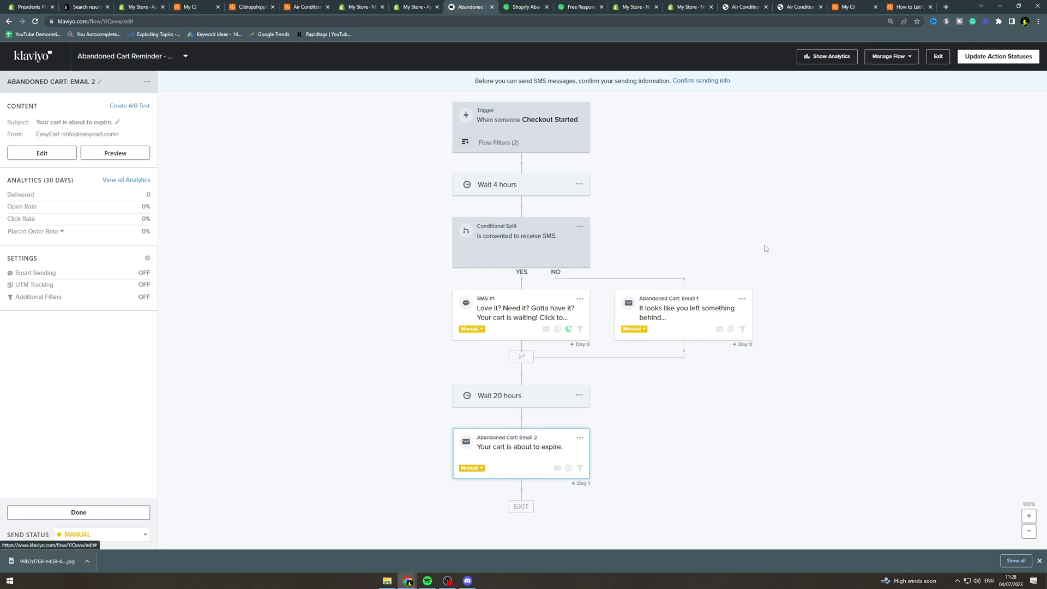
left_click(634, 329)
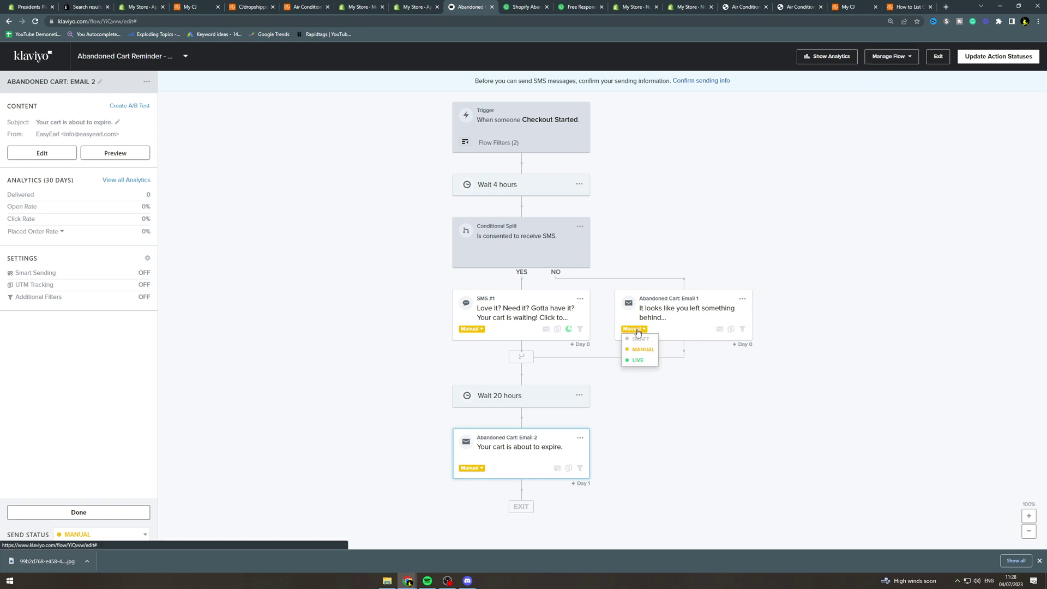
left_click(681, 434)
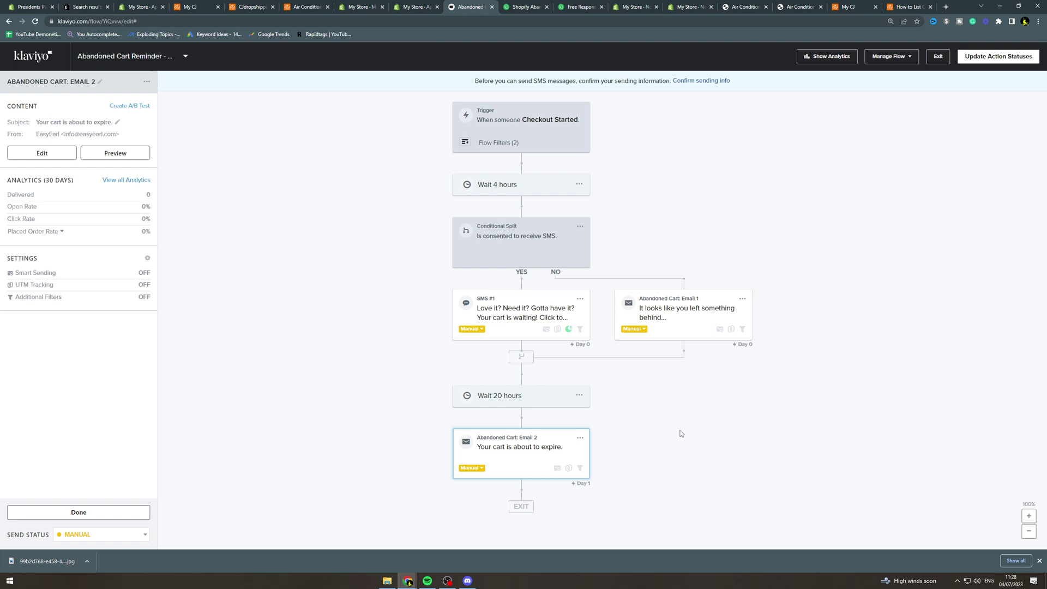